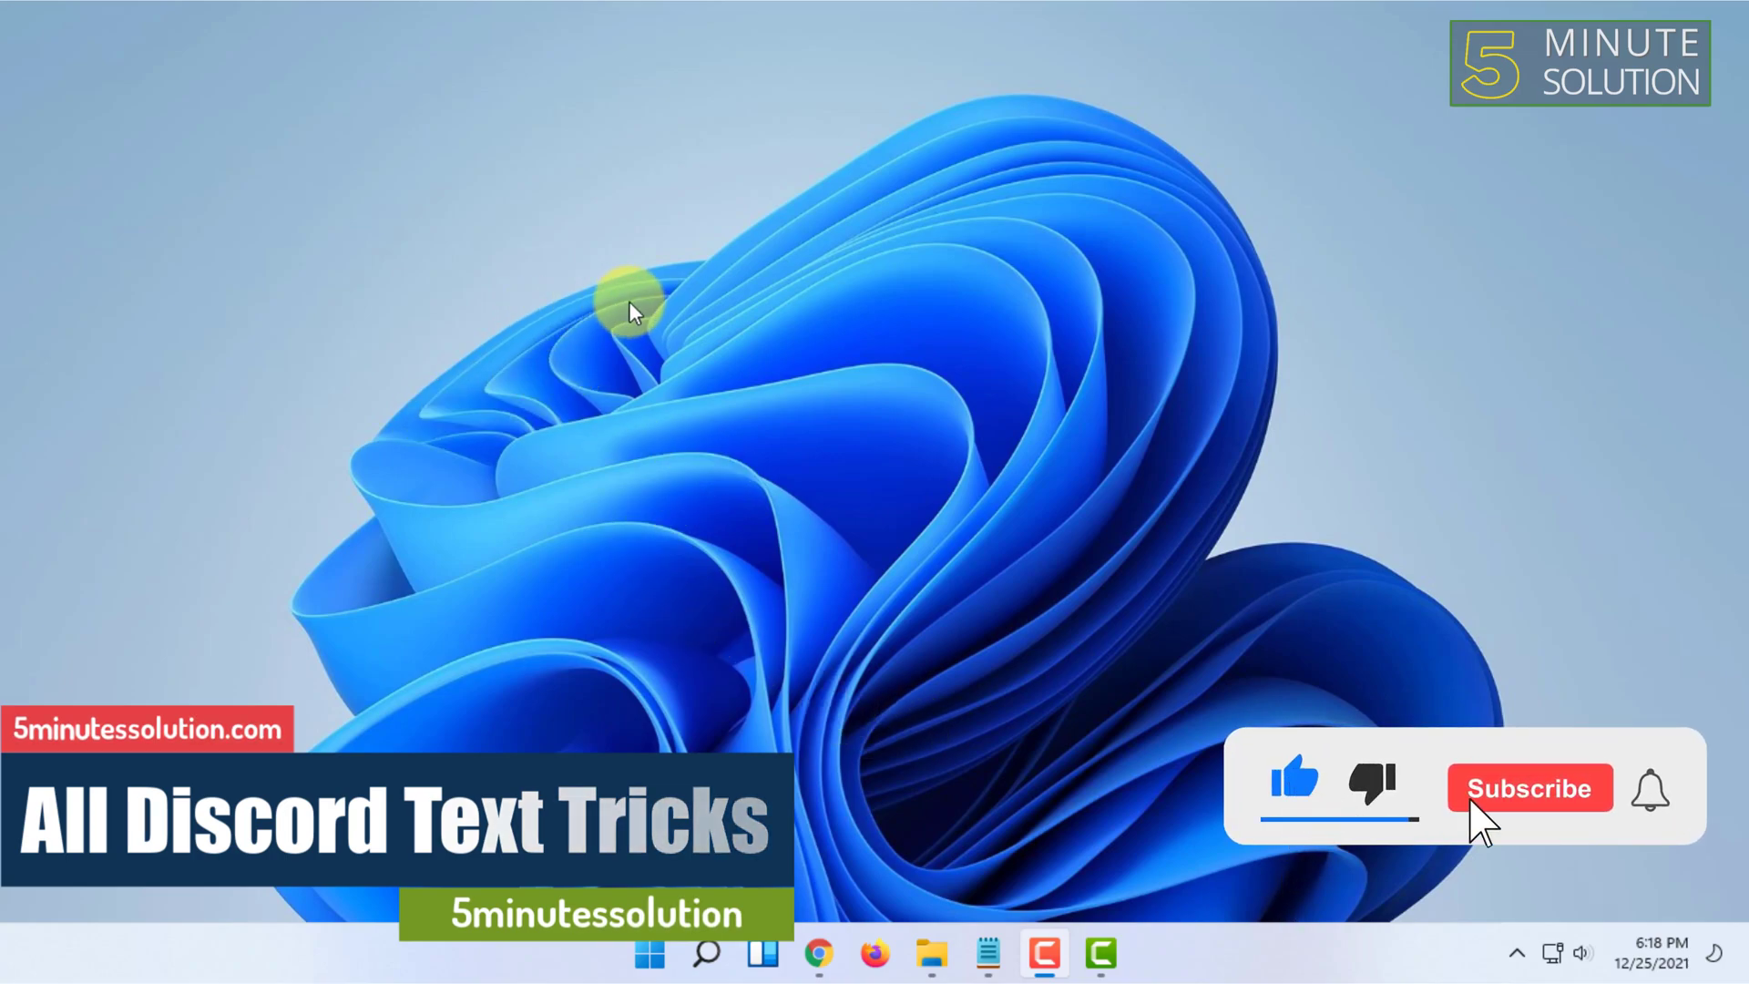
- Restore the Chrome window showing Discord's #general channel from the taskbar
left_click(817, 952)
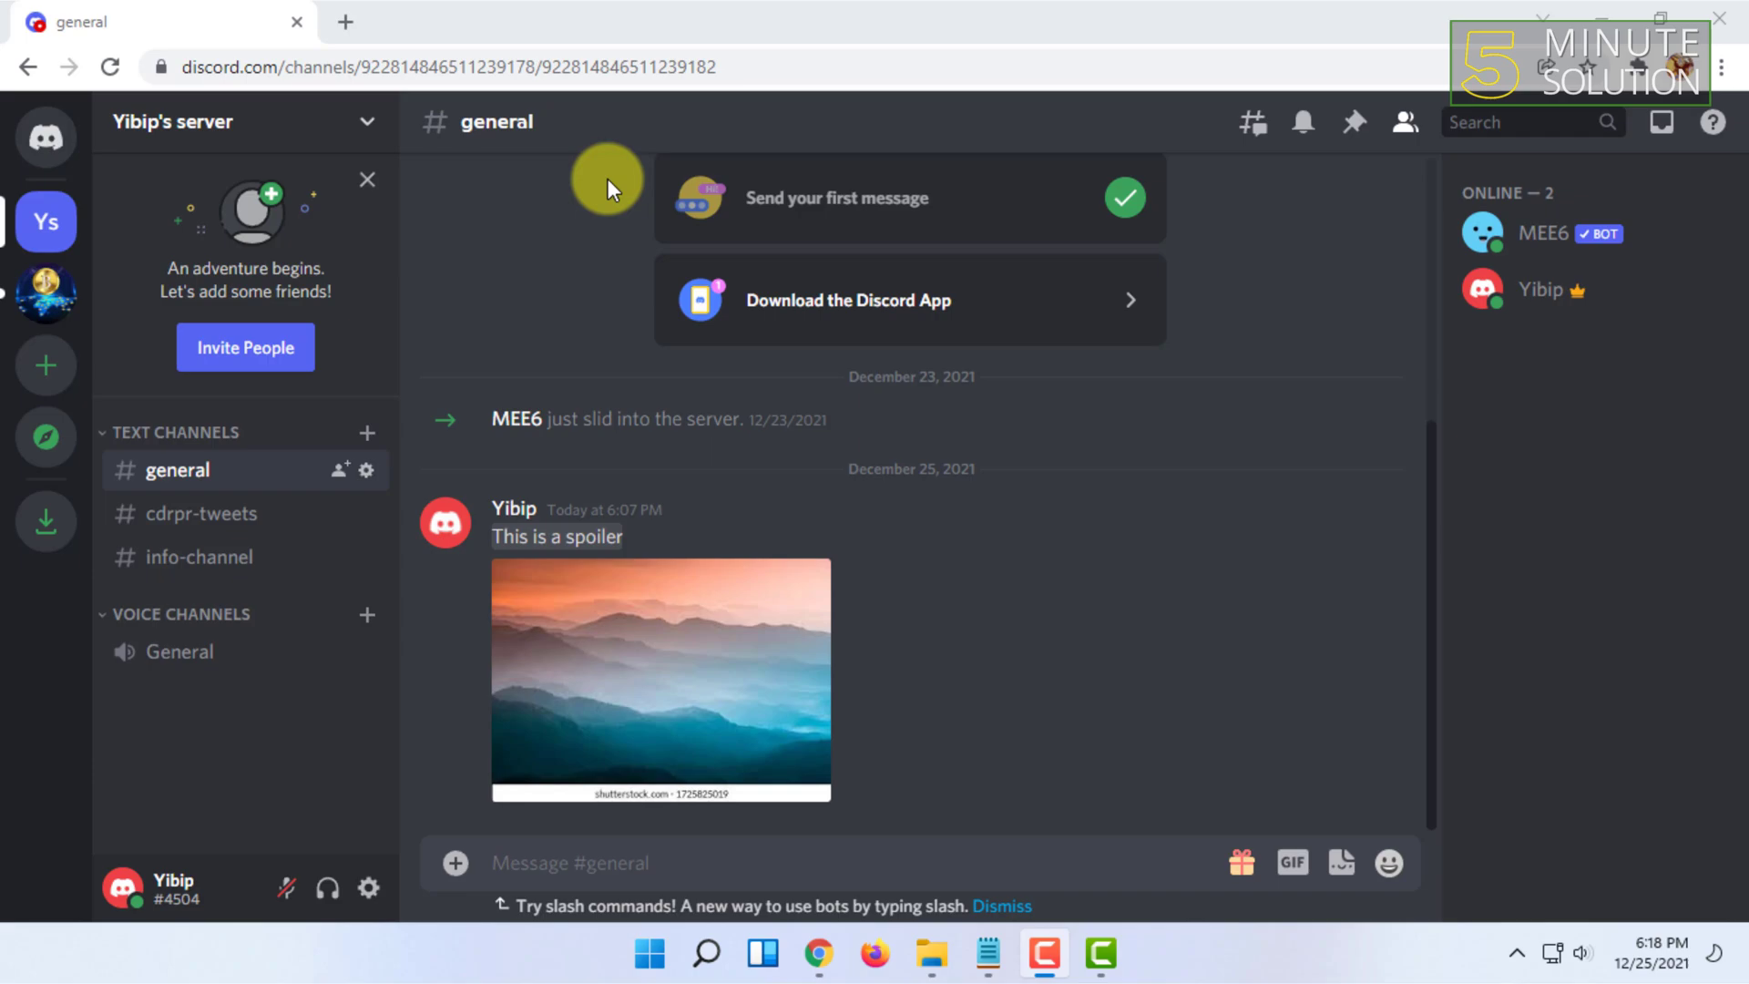
left_click(183, 481)
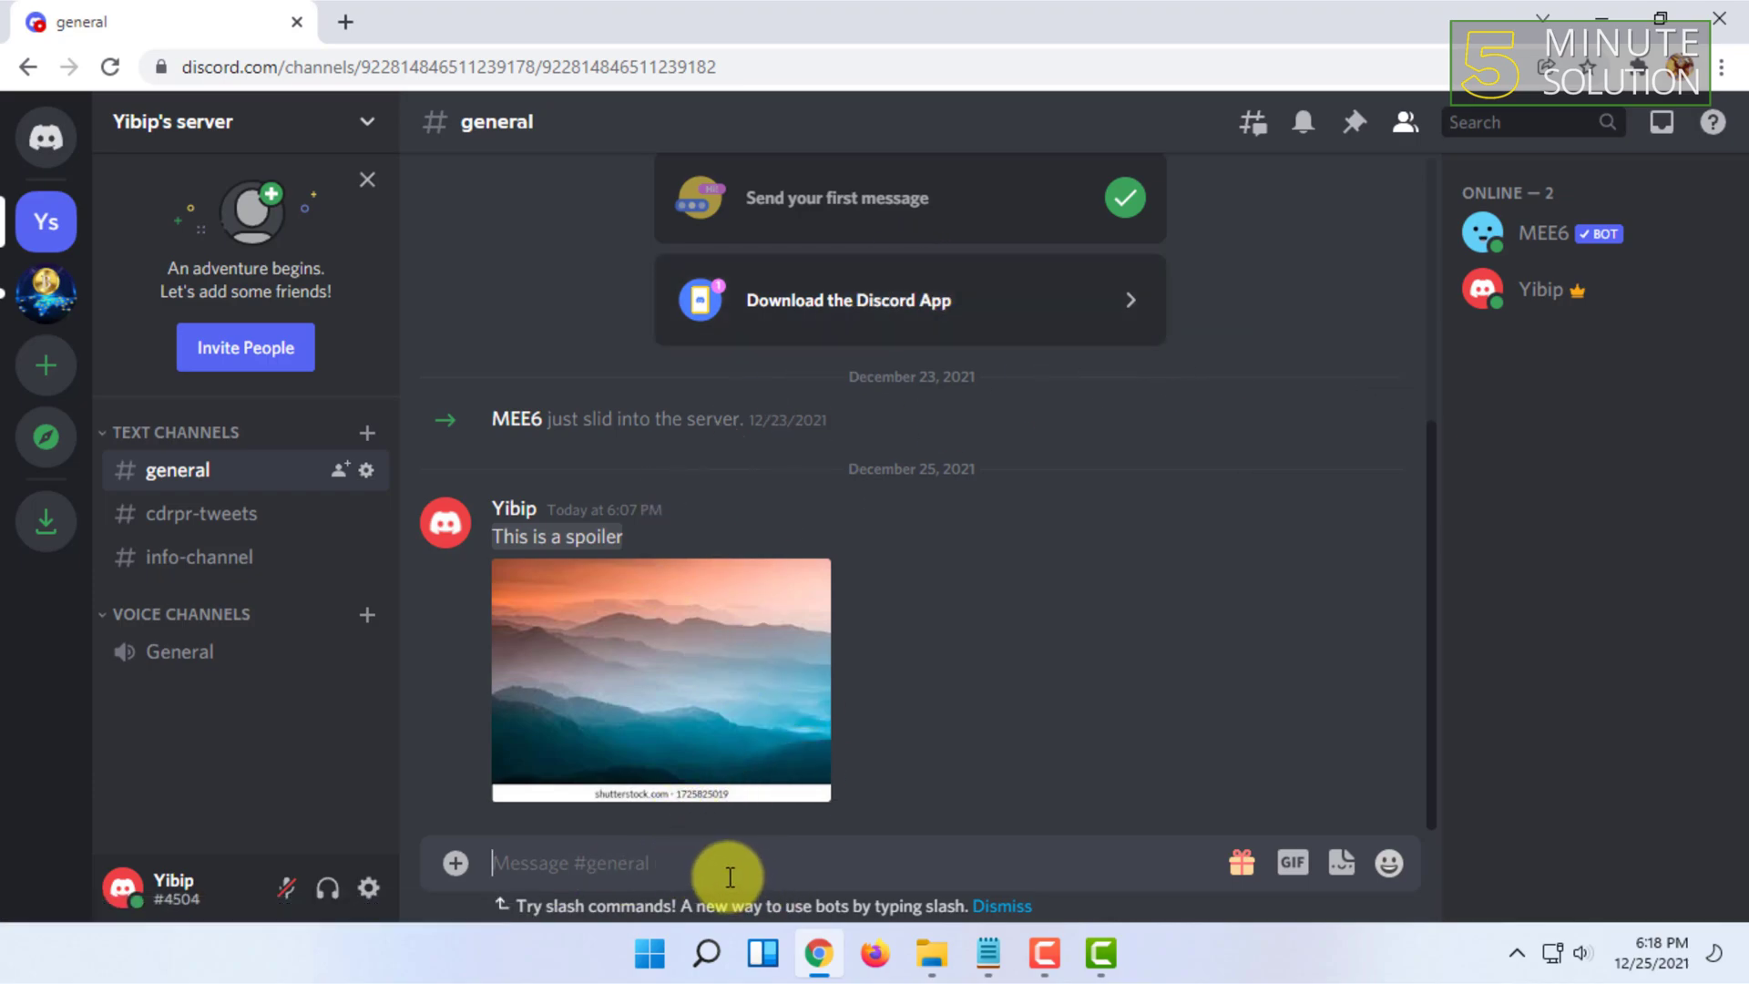
mouse_move(957, 657)
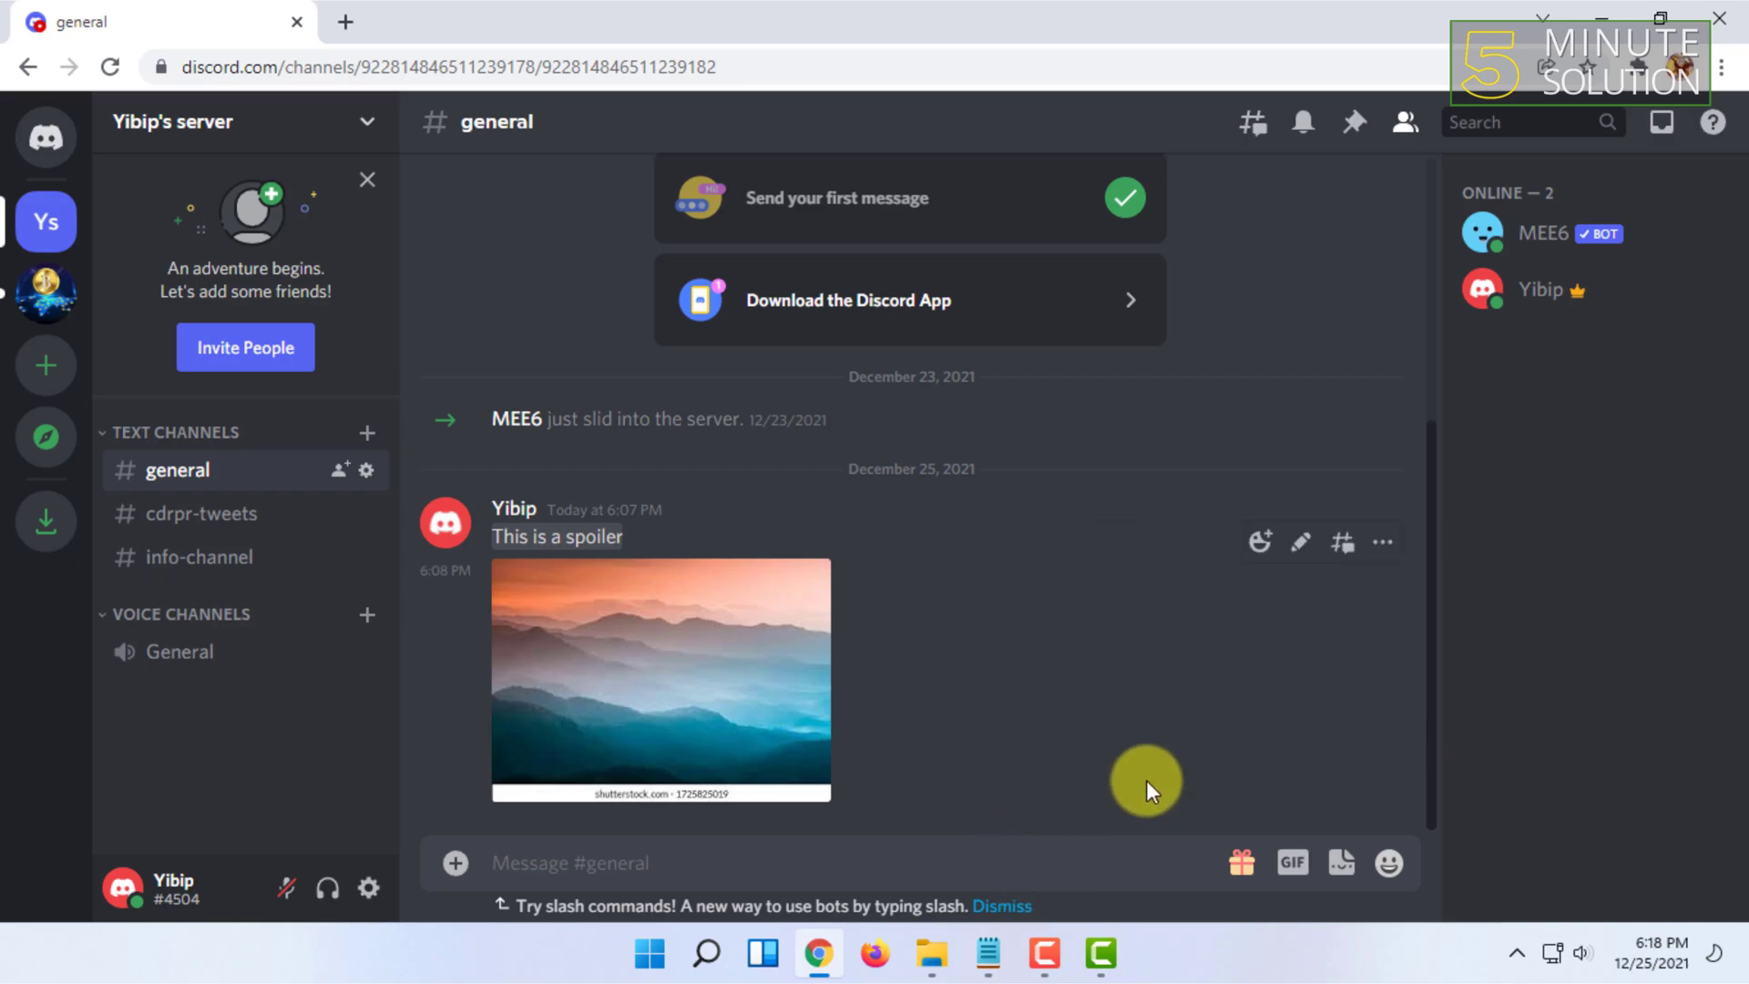
- Replace the first typed word with 'This is a text' and select the whole draft
key("shift")
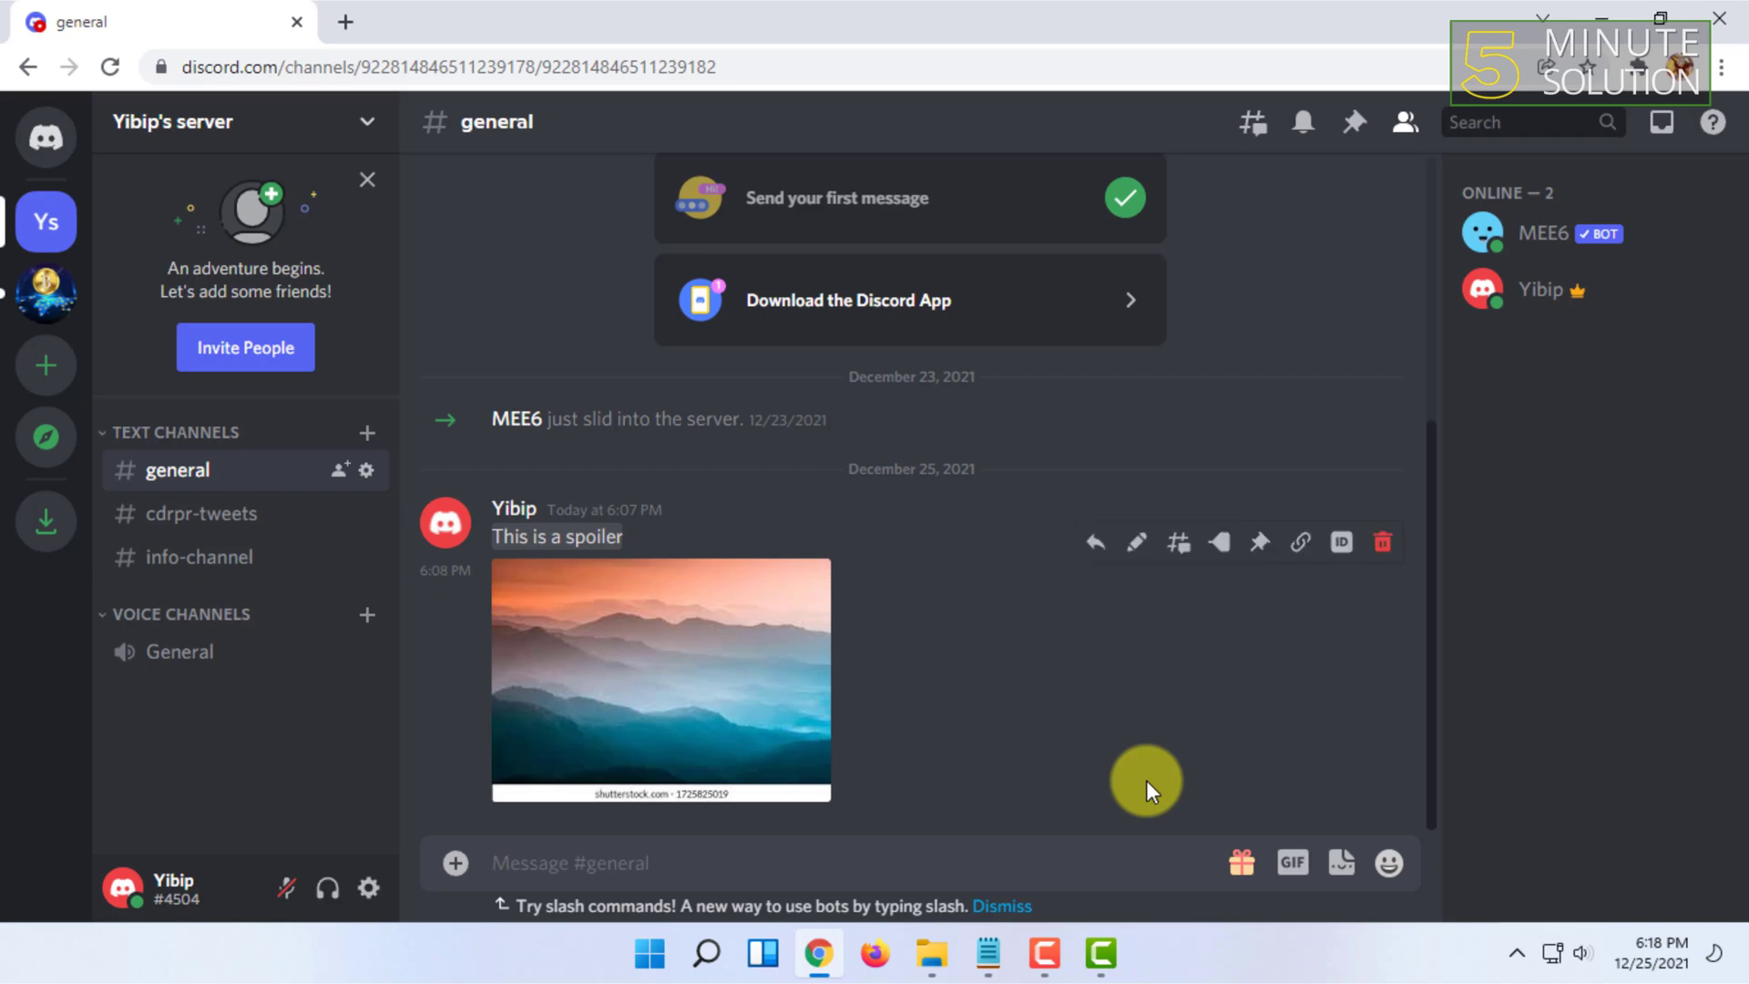
type("This")
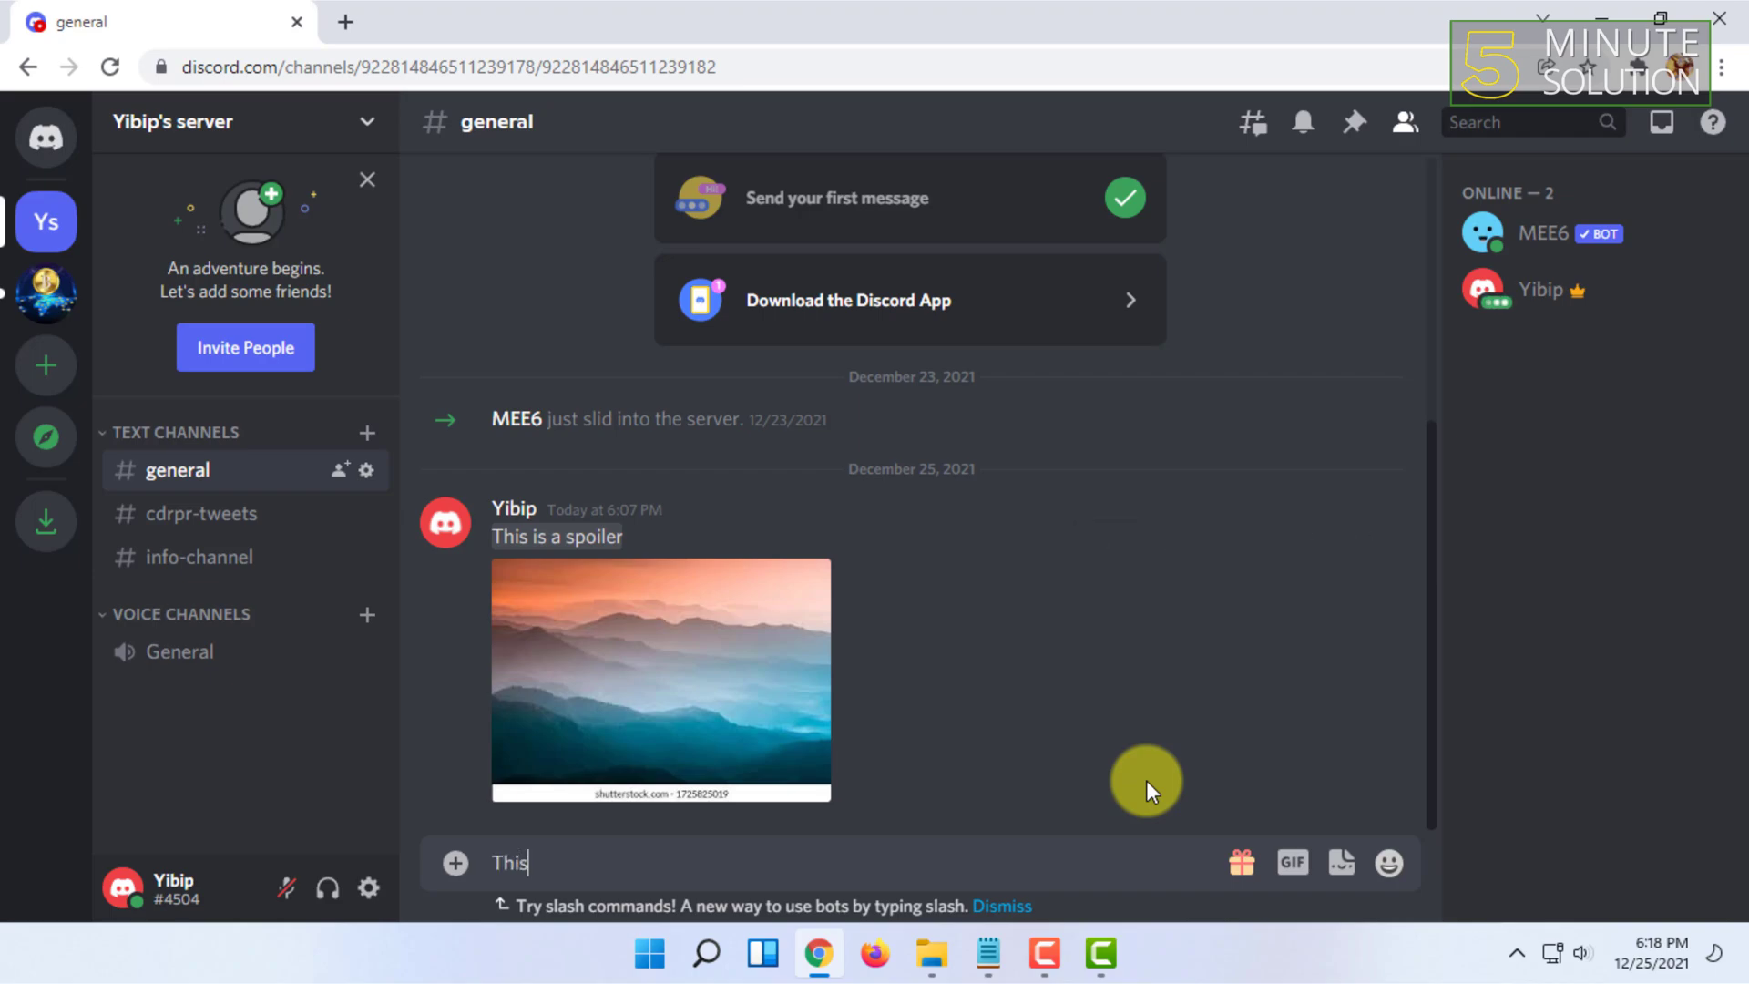
key("BackSpace")
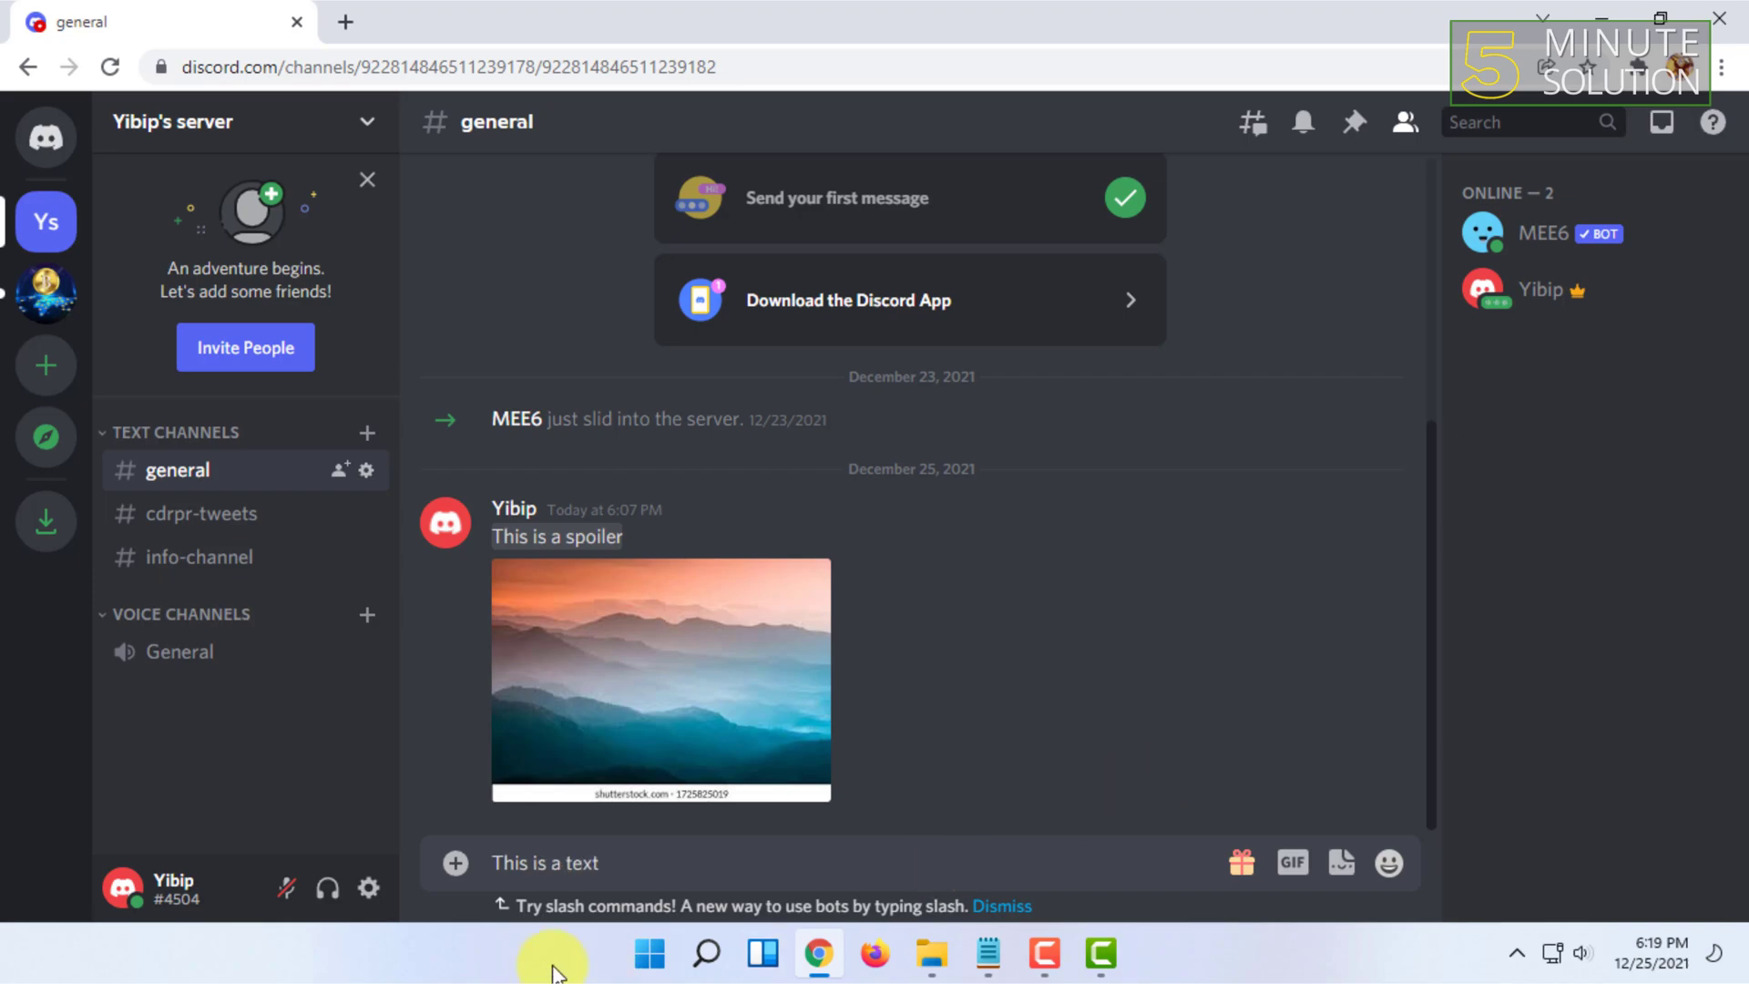
left_click_drag(631, 866, 359, 866)
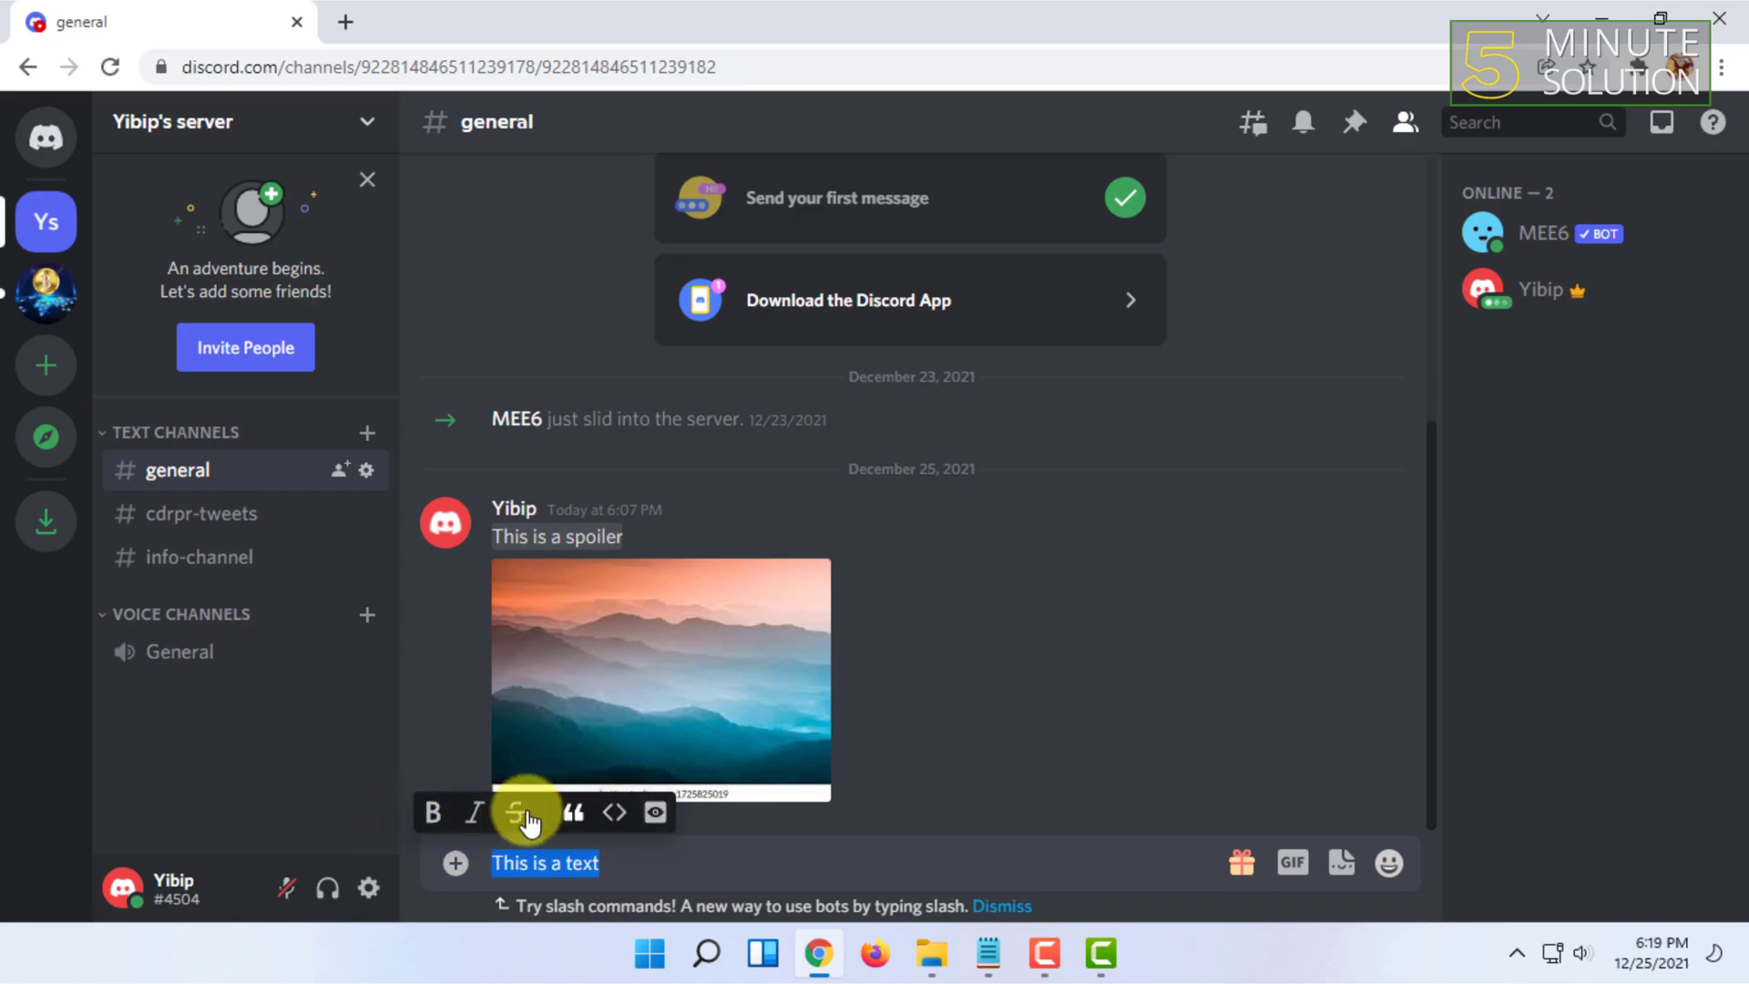
- Try bold, italic and strikethrough on the draft, remove them, then apply Quote
left_click(433, 818)
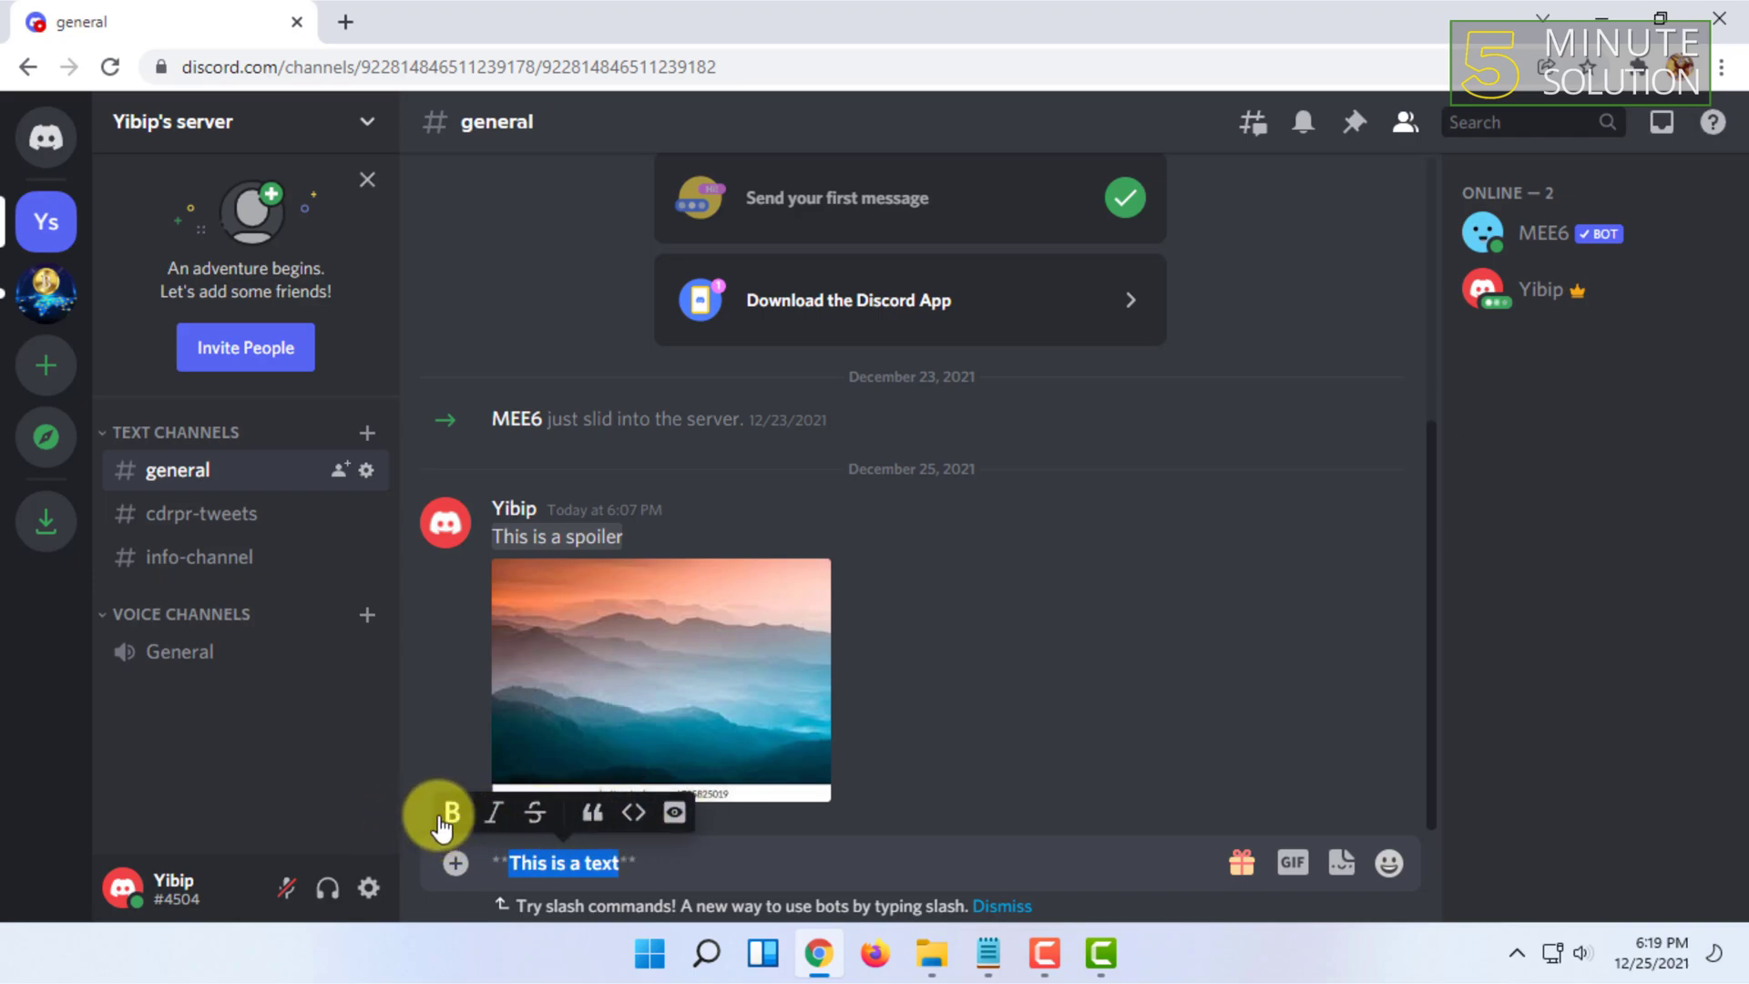
left_click(493, 821)
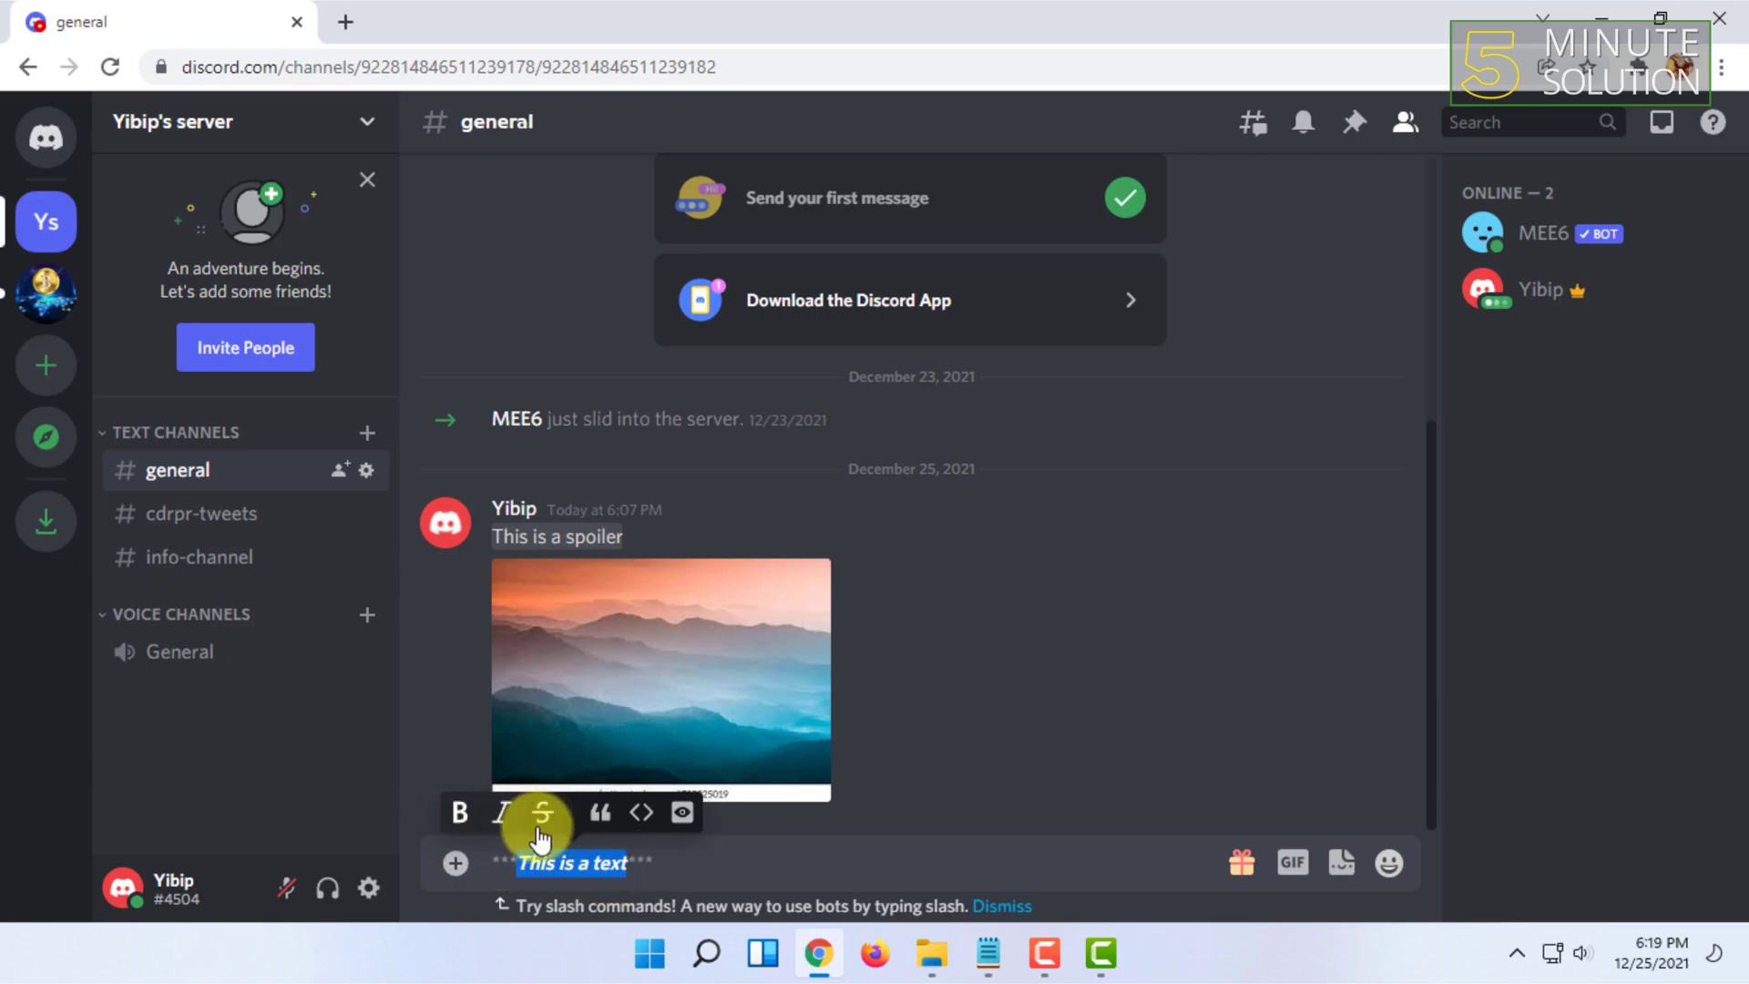
left_click(461, 816)
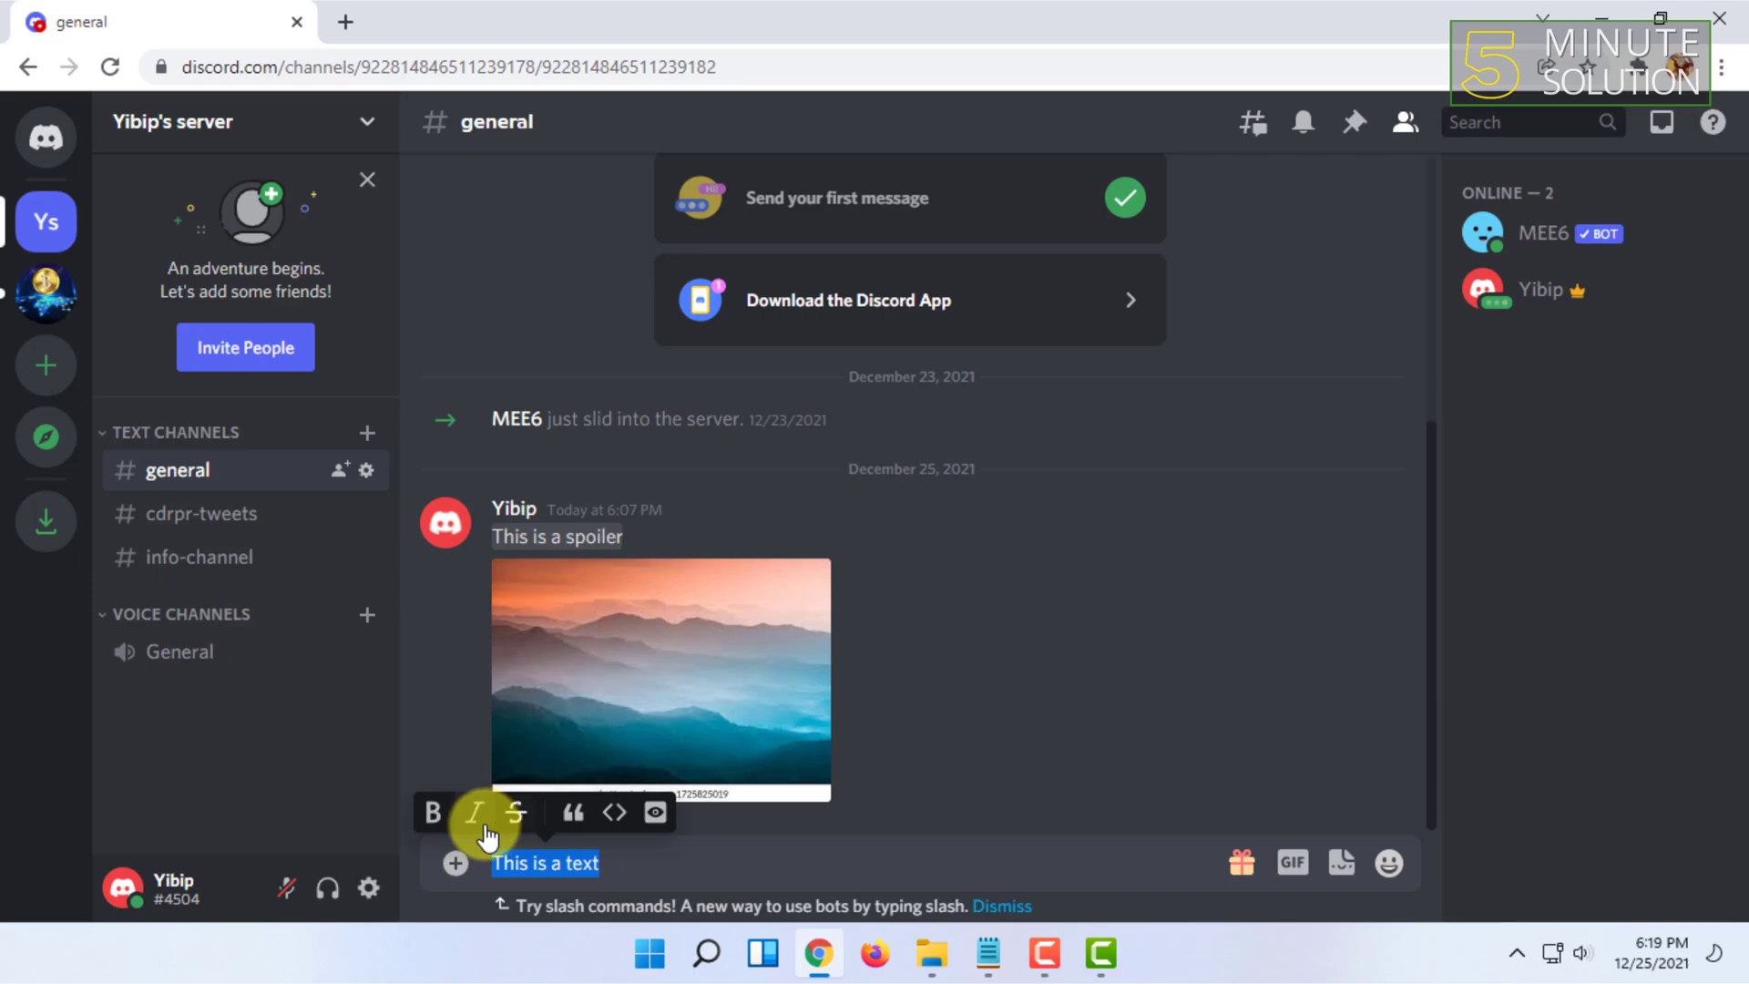
left_click(520, 827)
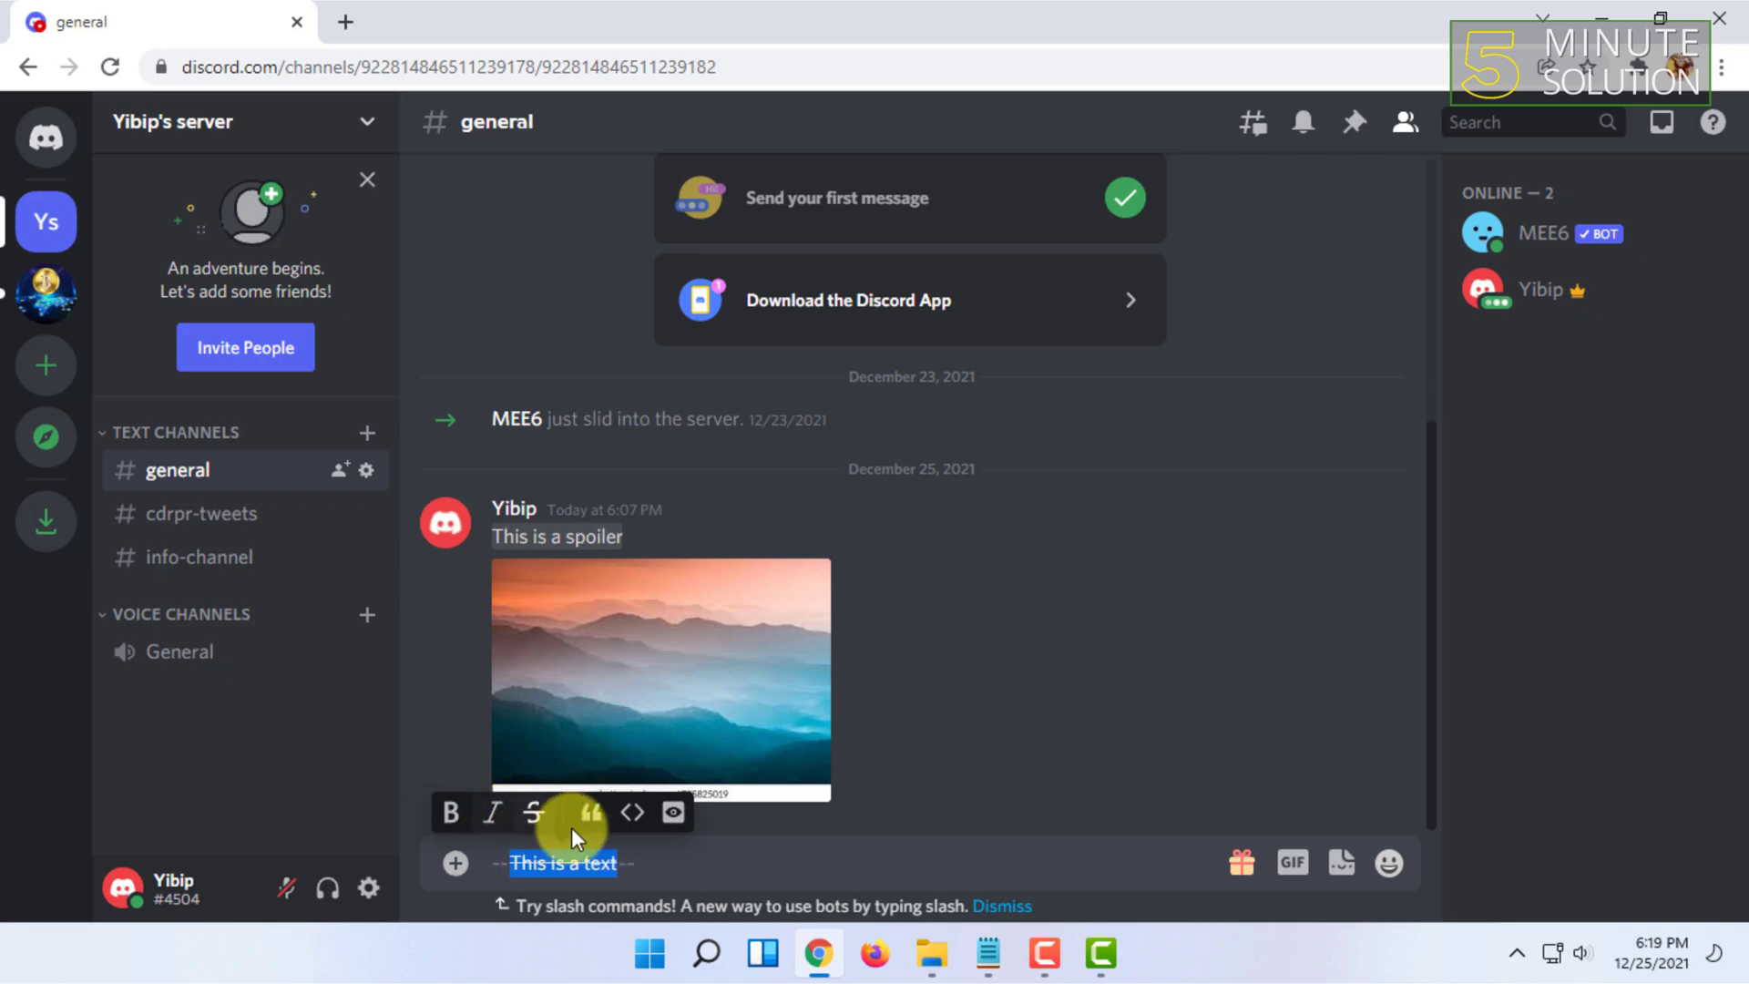
left_click(534, 820)
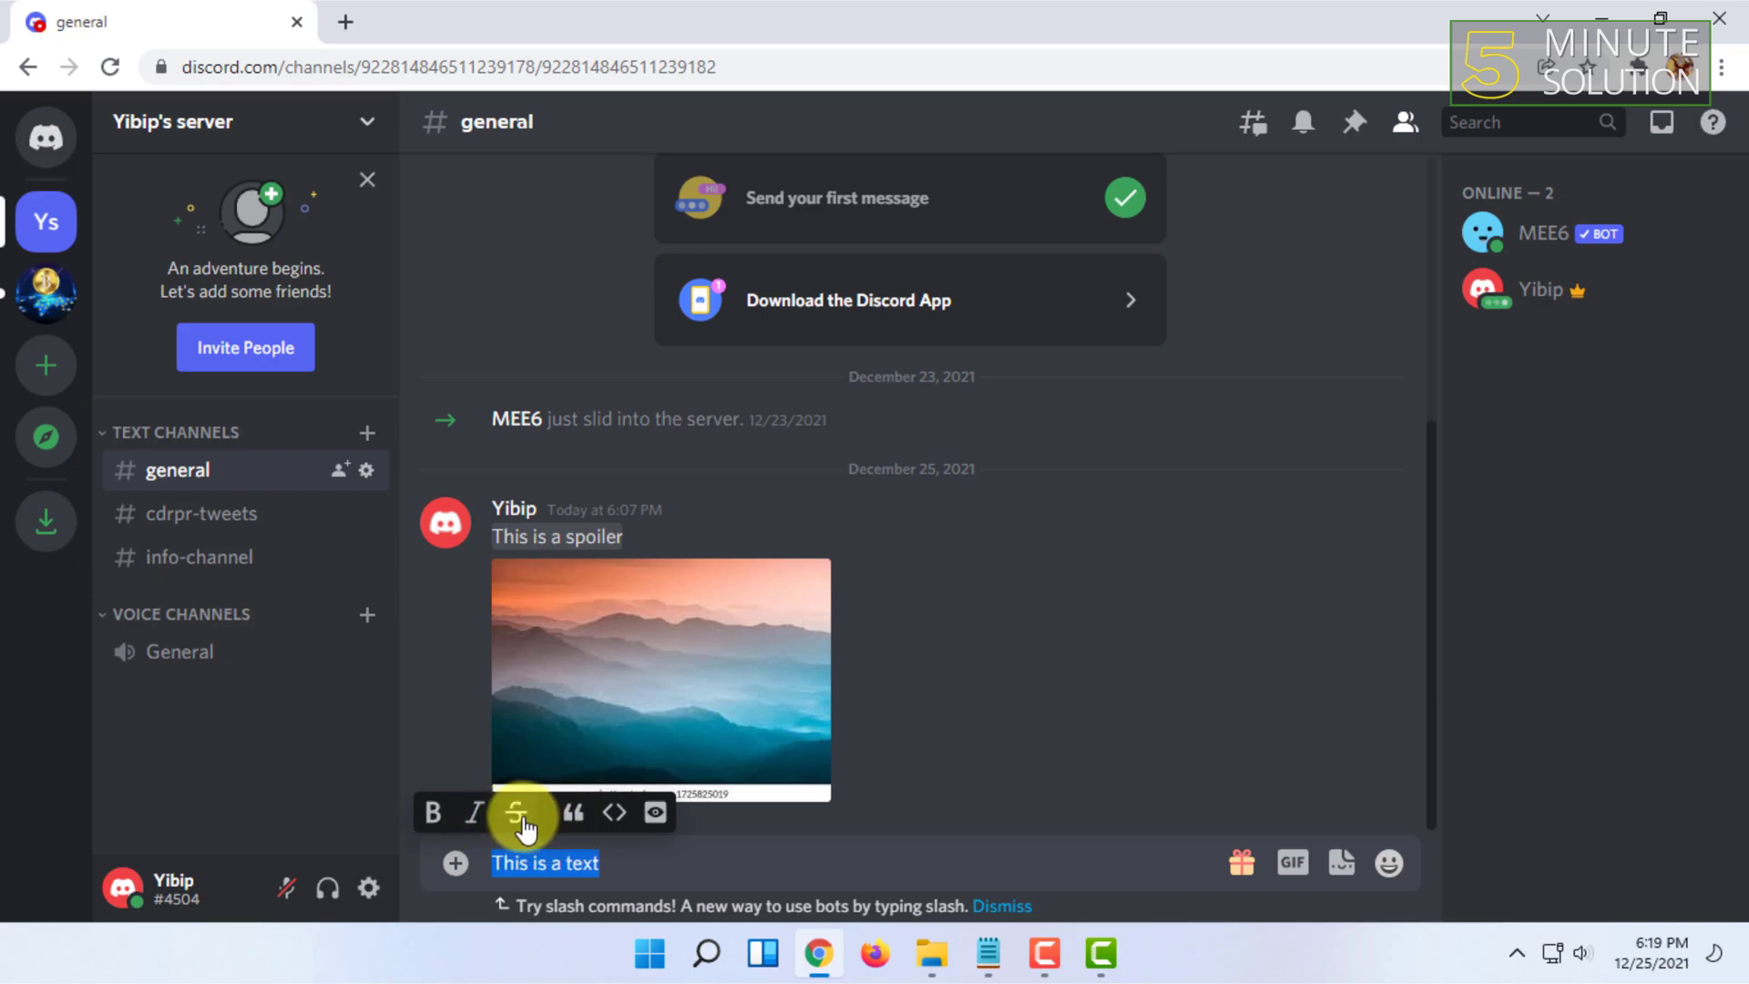
left_click(574, 815)
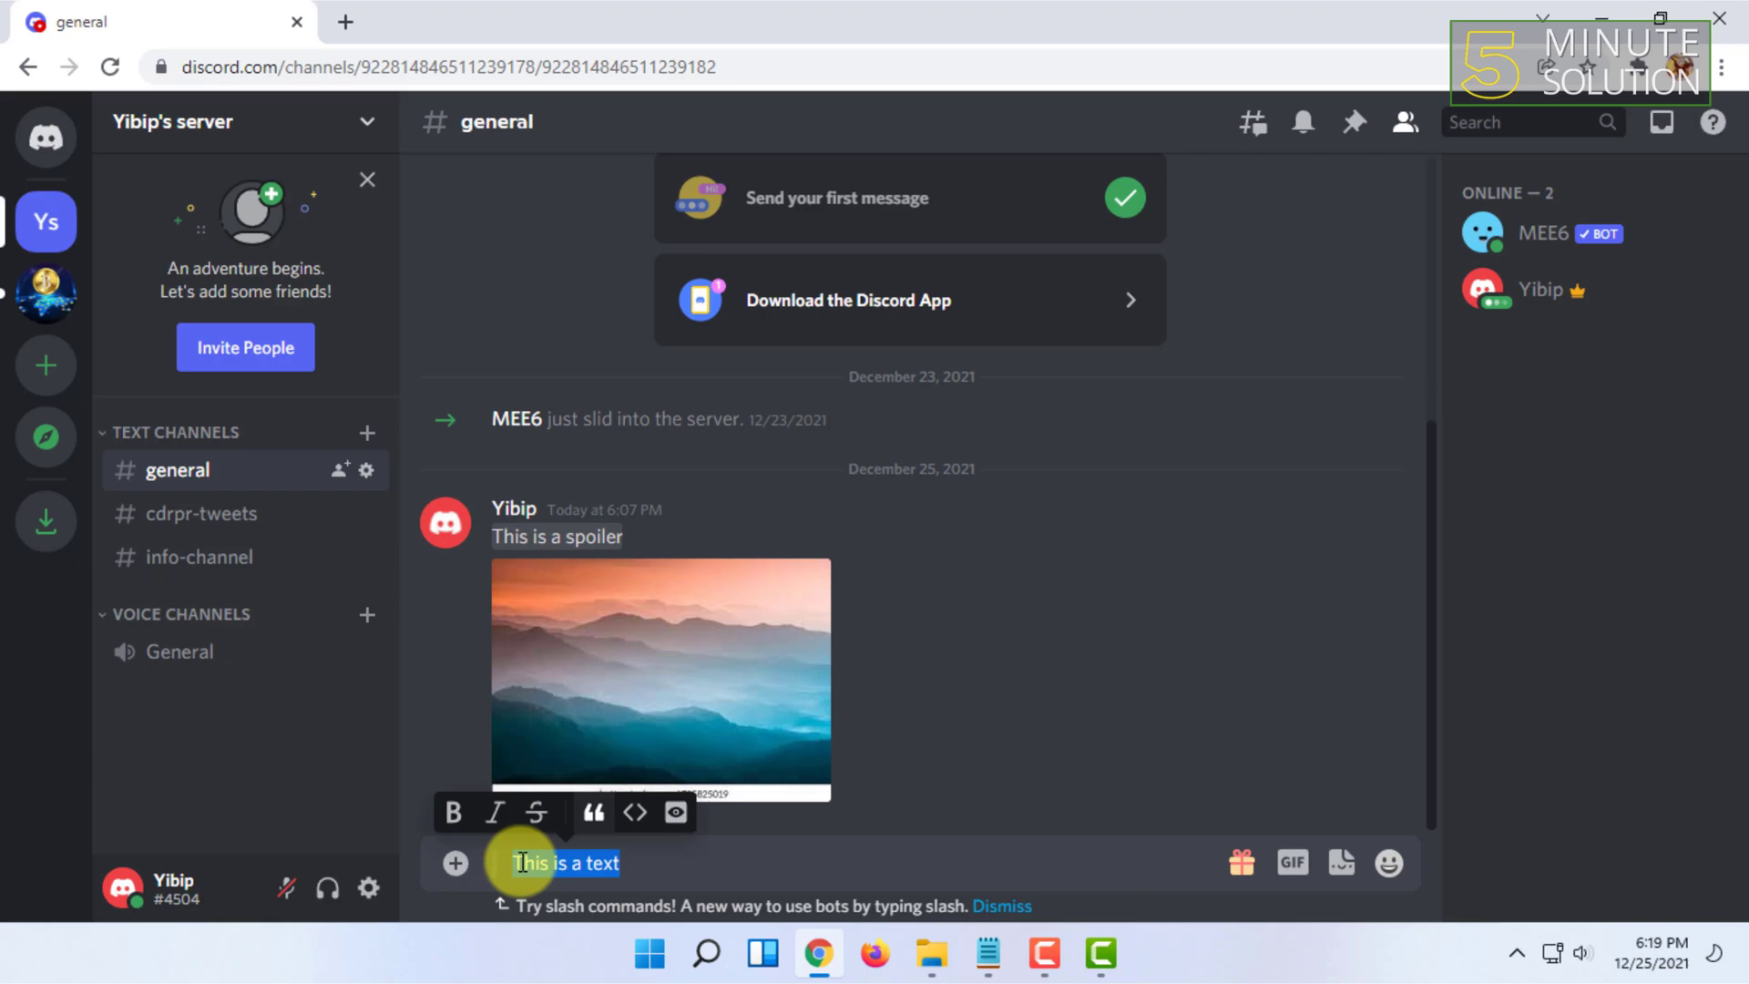
left_click(609, 863)
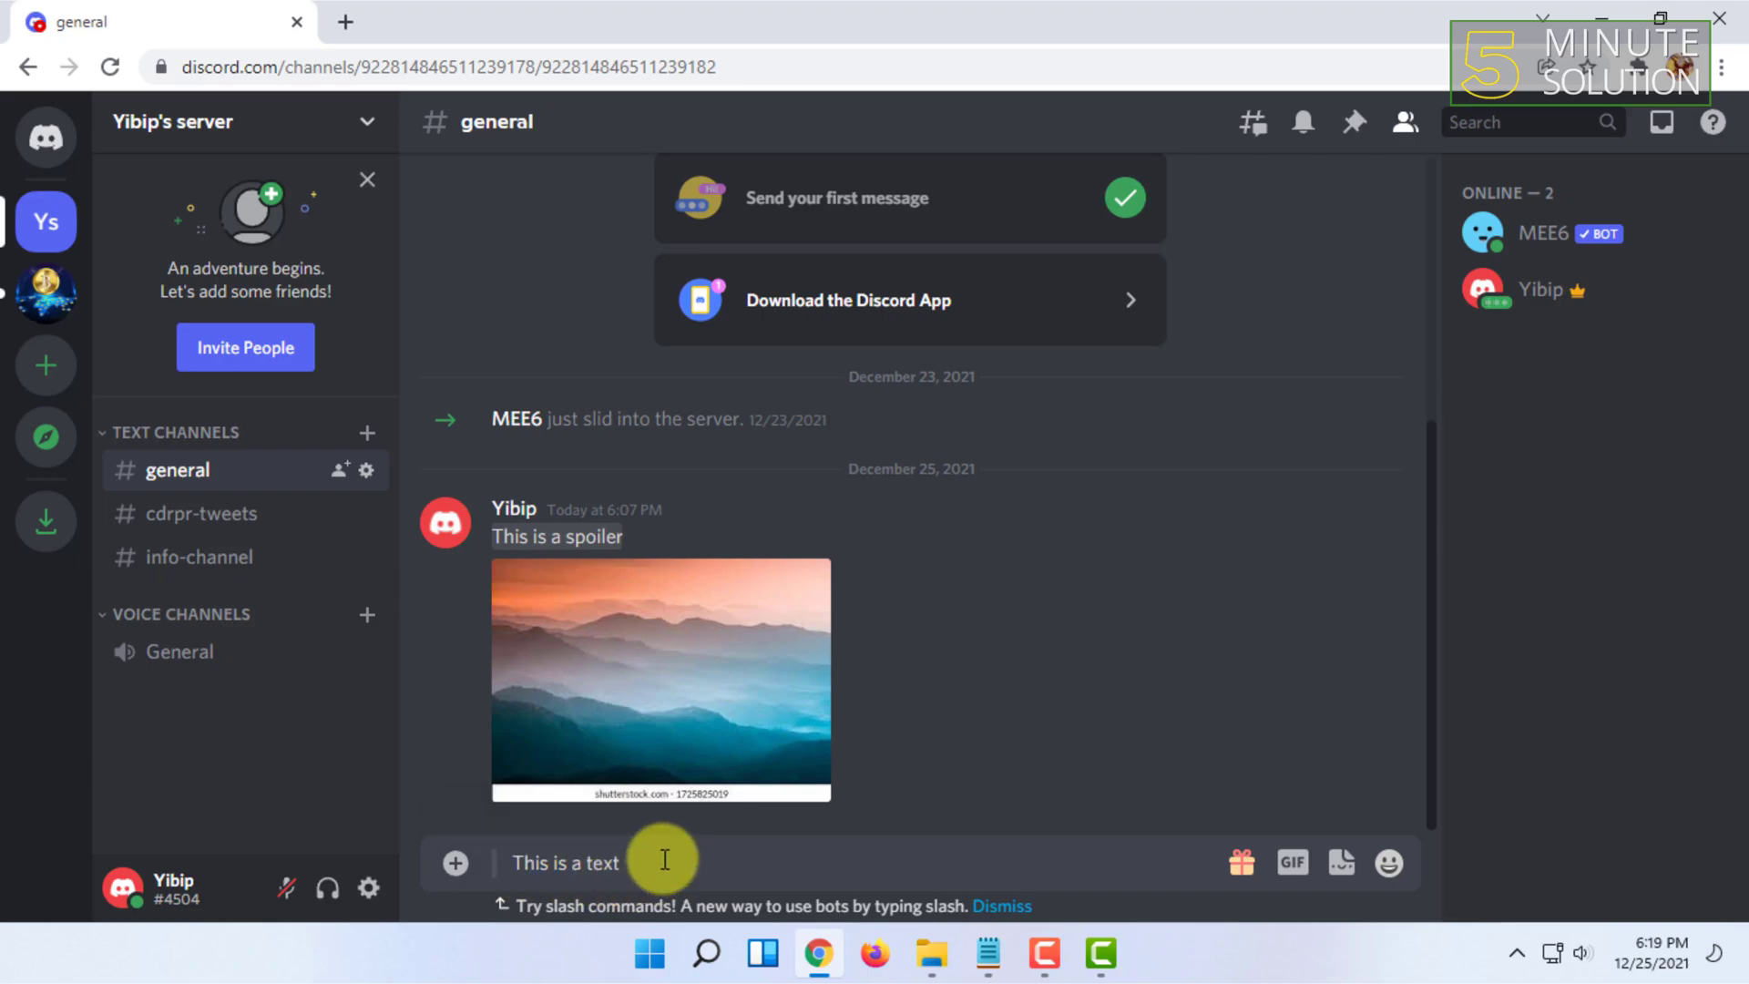
- Send the quoted 'This is a text' and return to the message box
key("Return")
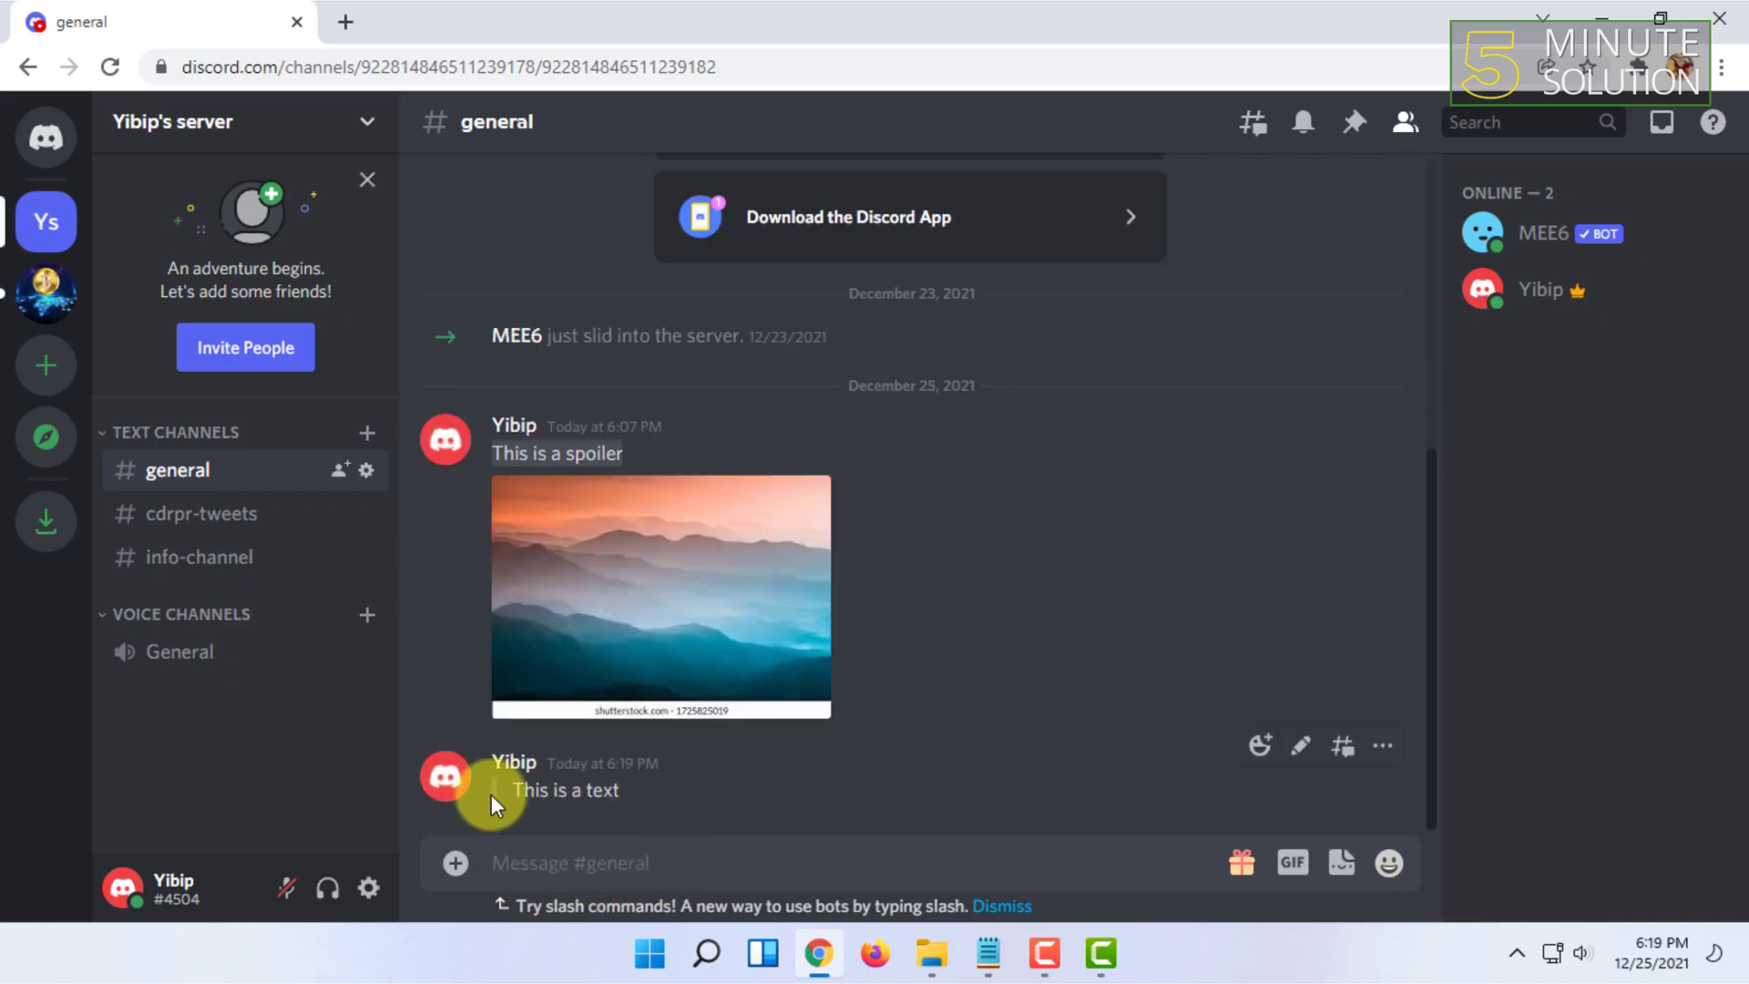
left_click_drag(491, 795, 492, 819)
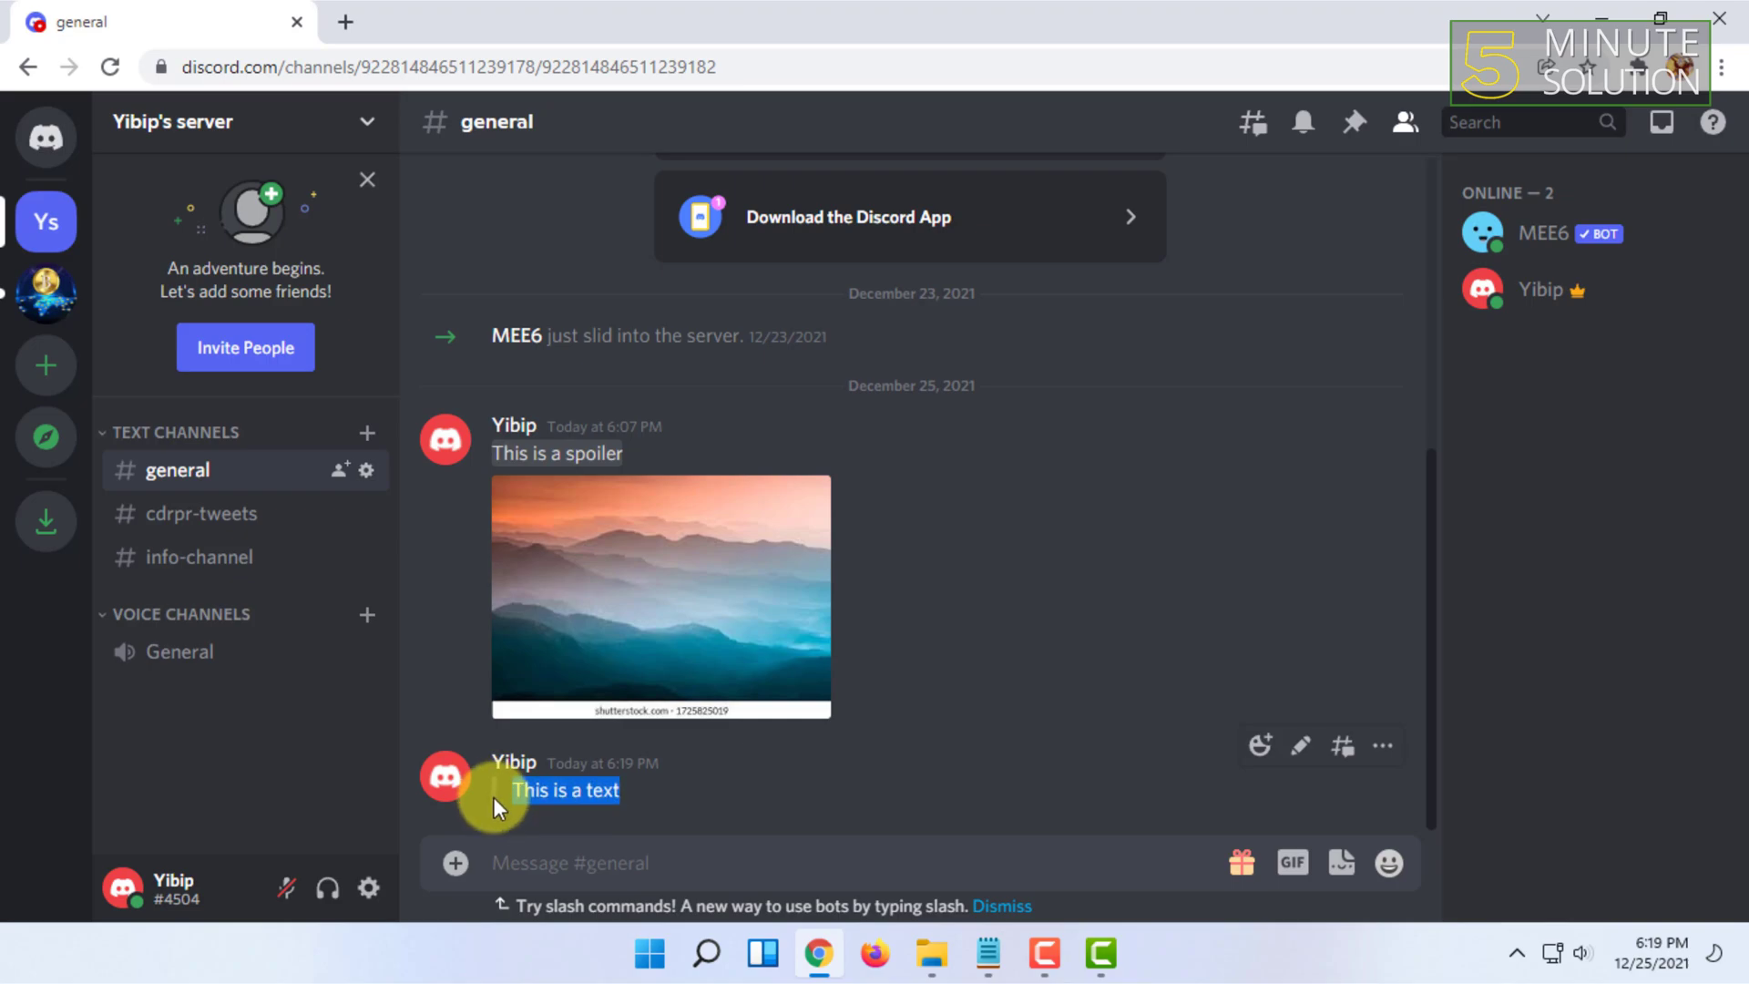
left_click(539, 863)
type("This is a text")
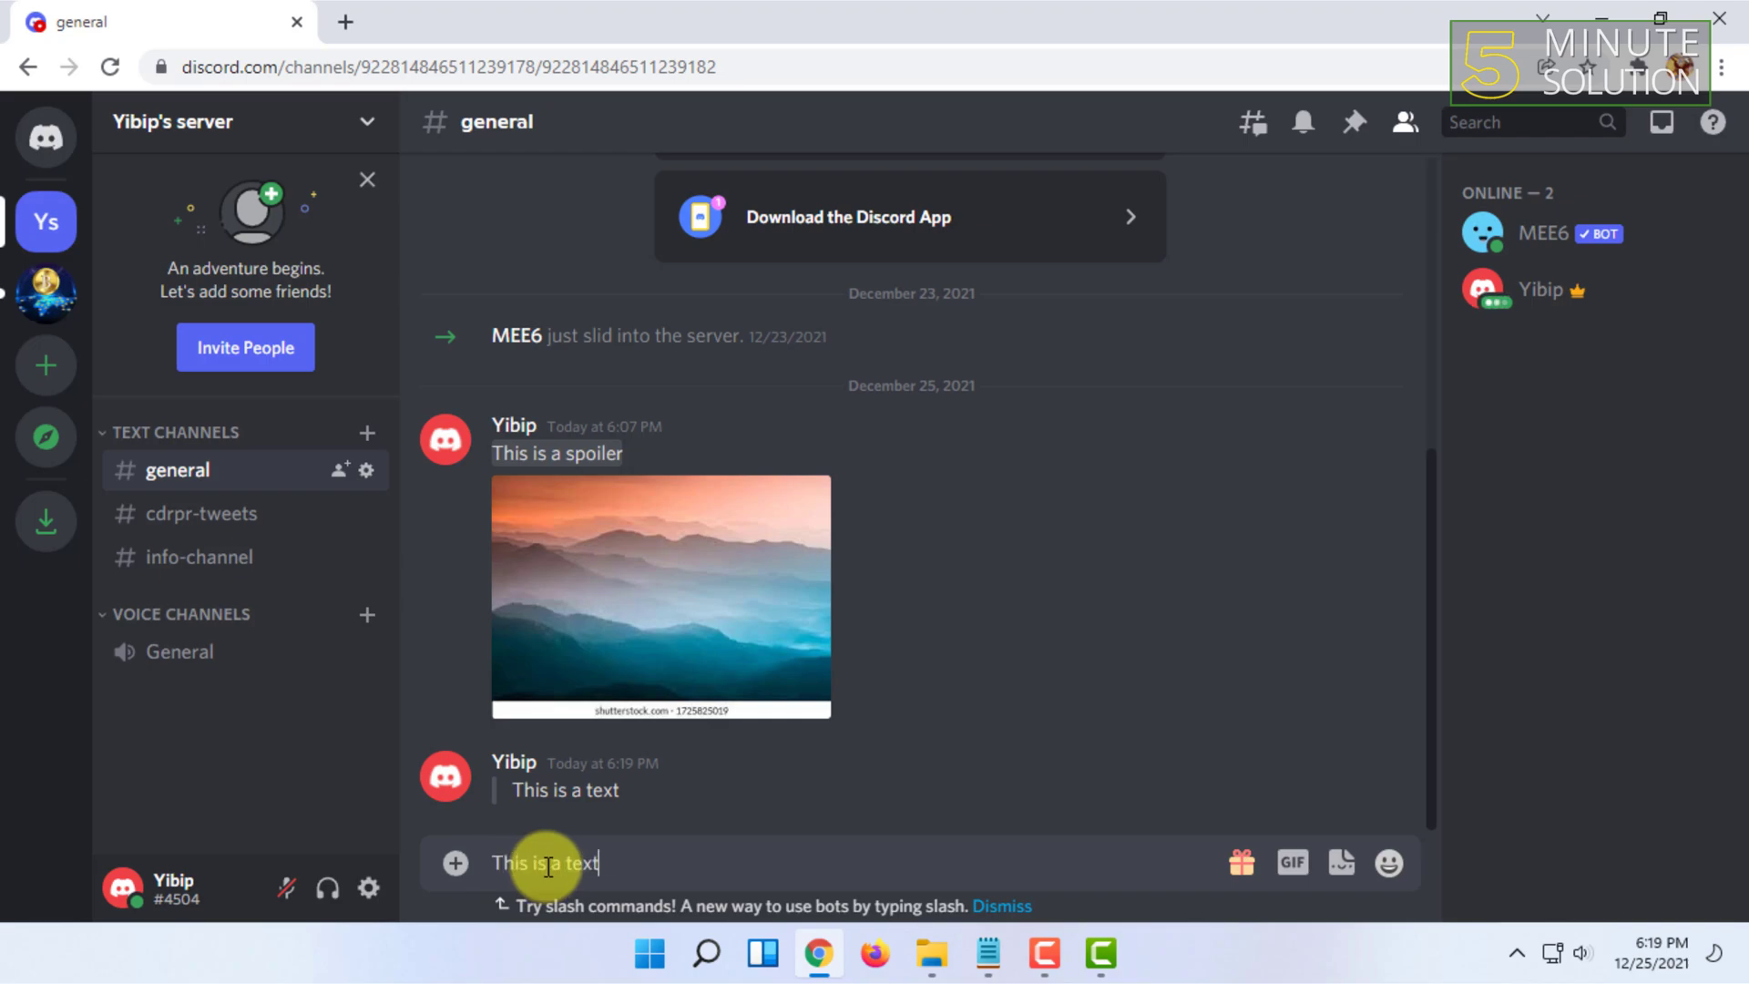
- Format the 'This is a text' draft as inline code, briefly trying Spoiler, and send it
triple_click(546, 865)
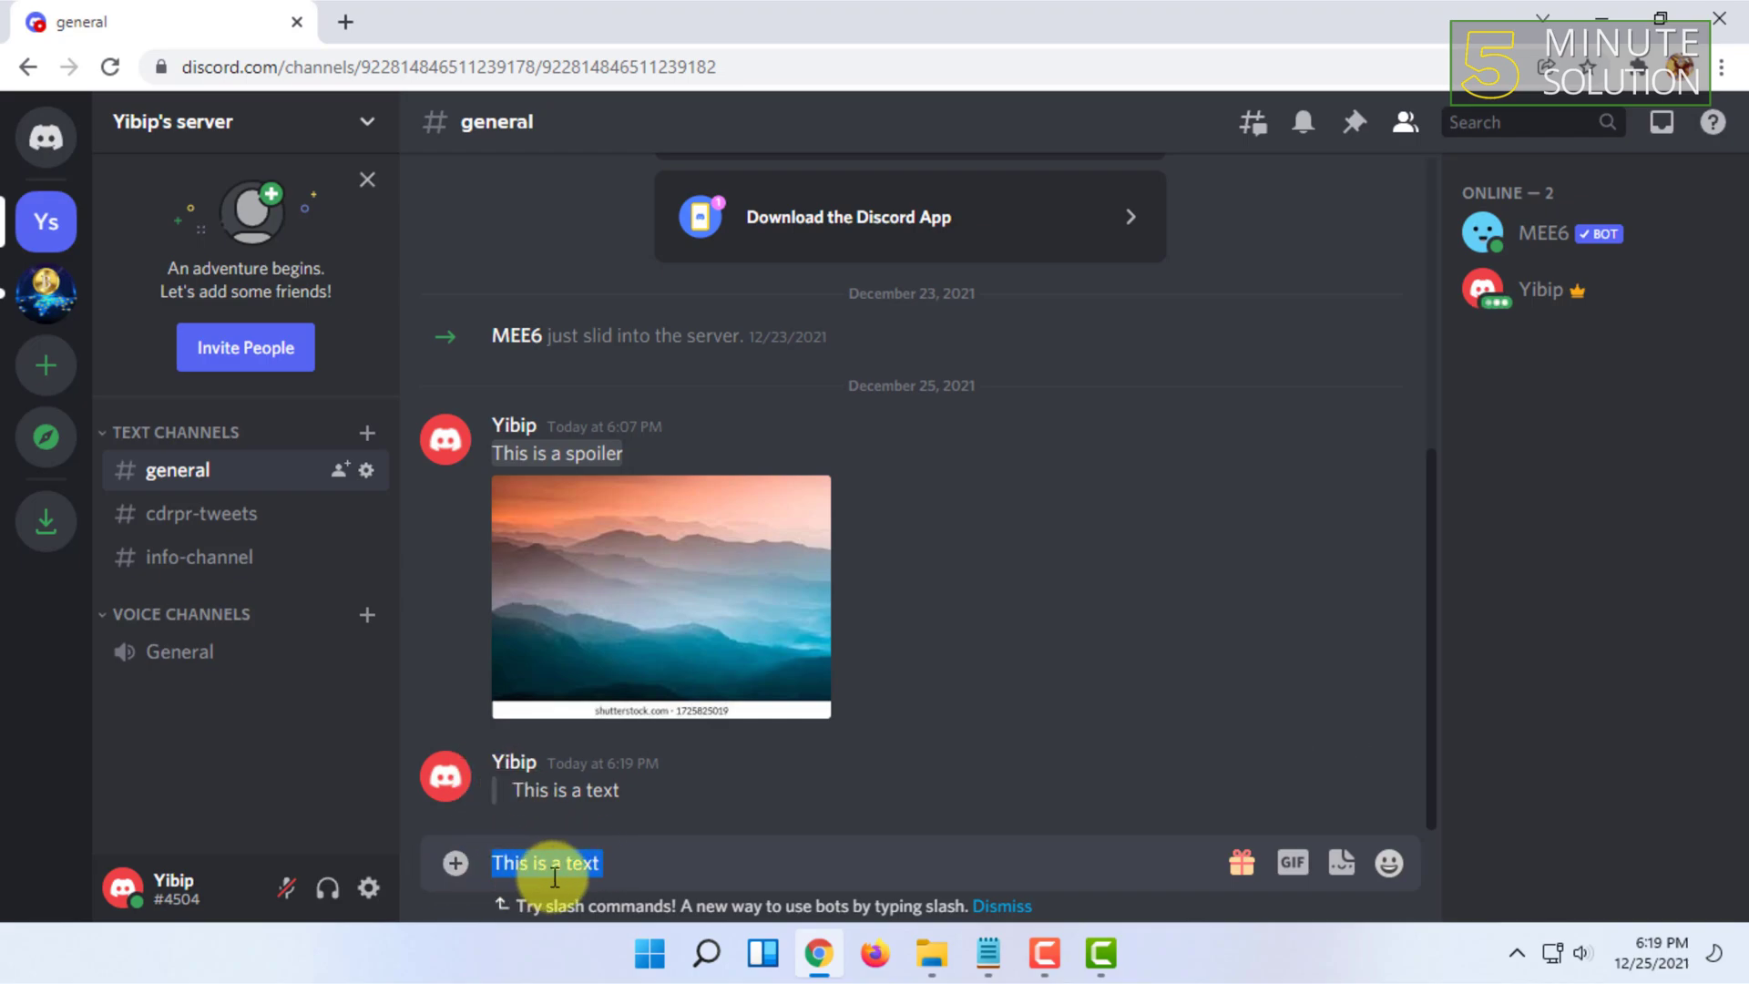
right_click(579, 871)
left_click(566, 863)
triple_click(656, 866)
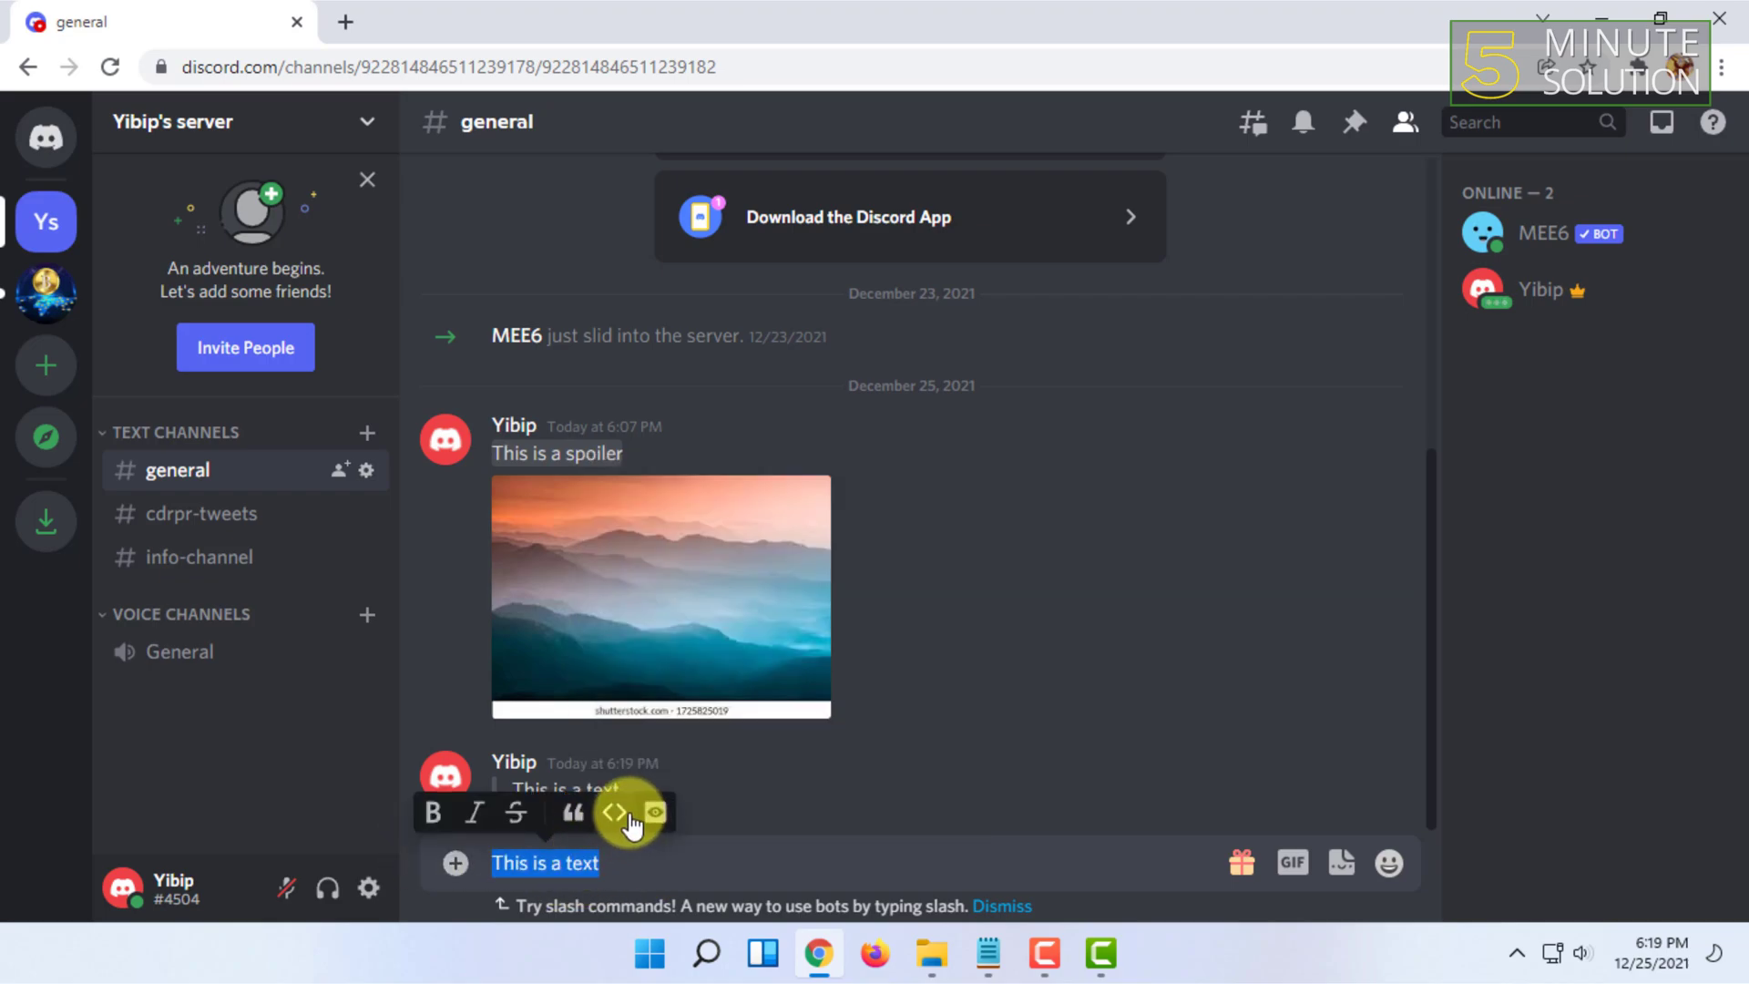
left_click(629, 815)
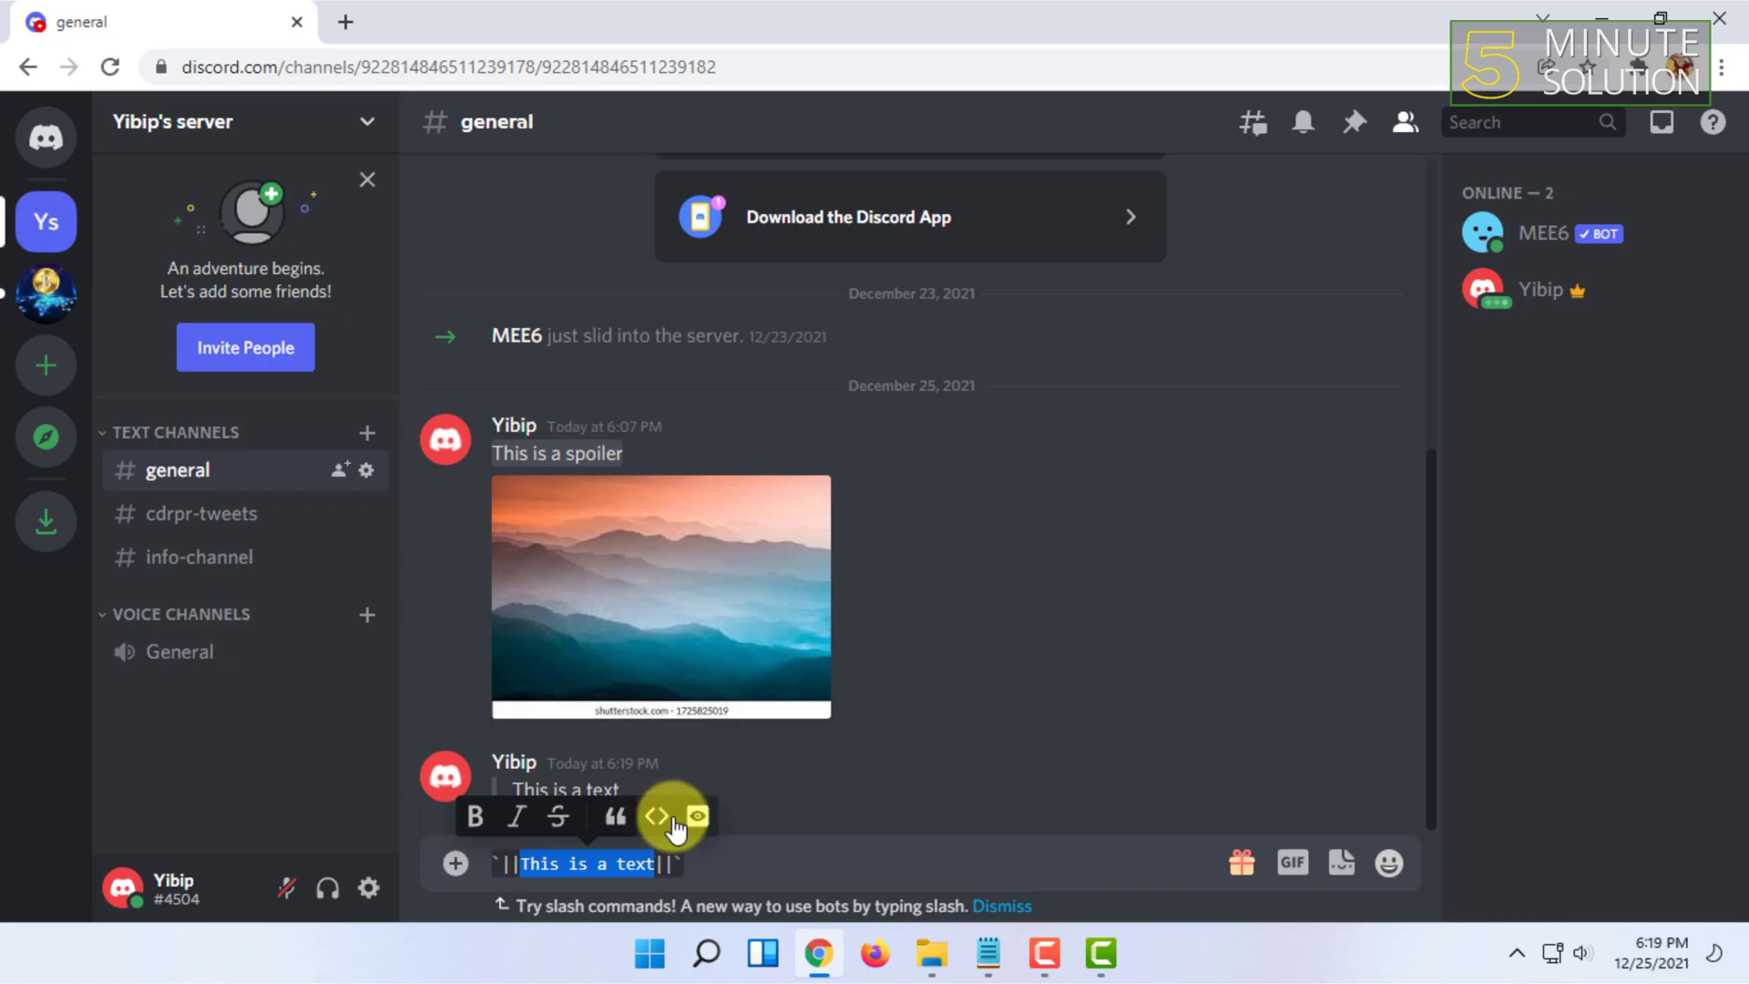
left_click(671, 820)
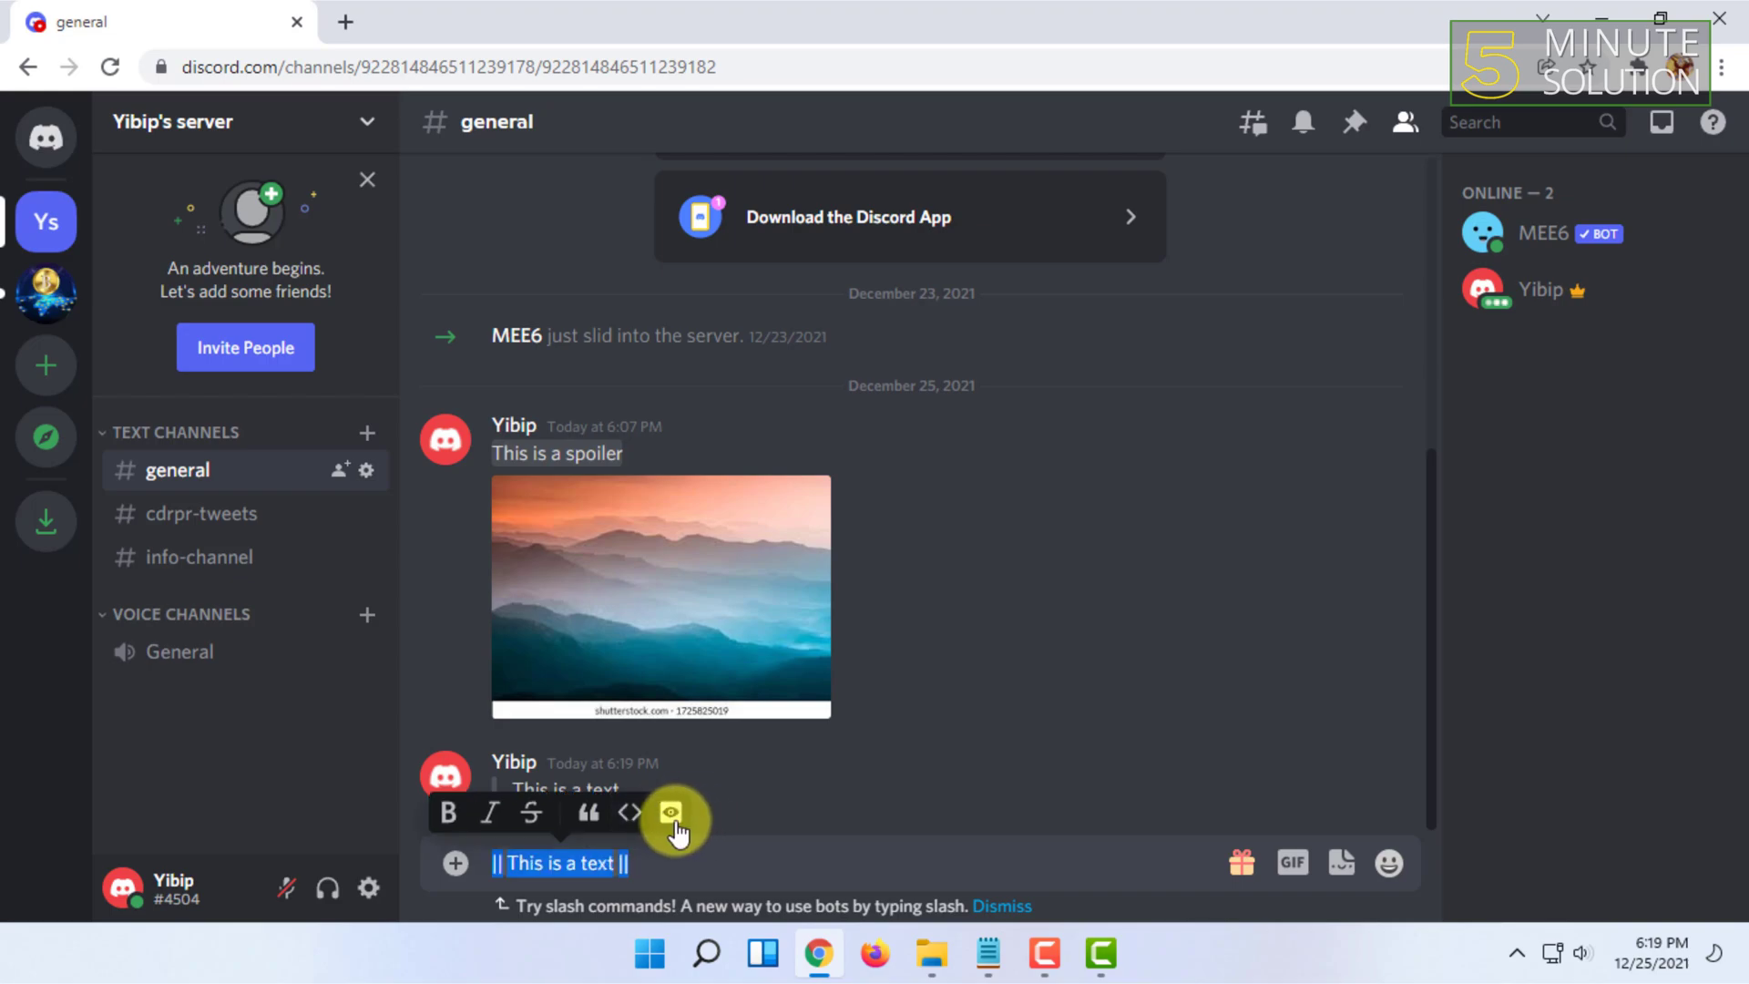
left_click(672, 821)
left_click(617, 812)
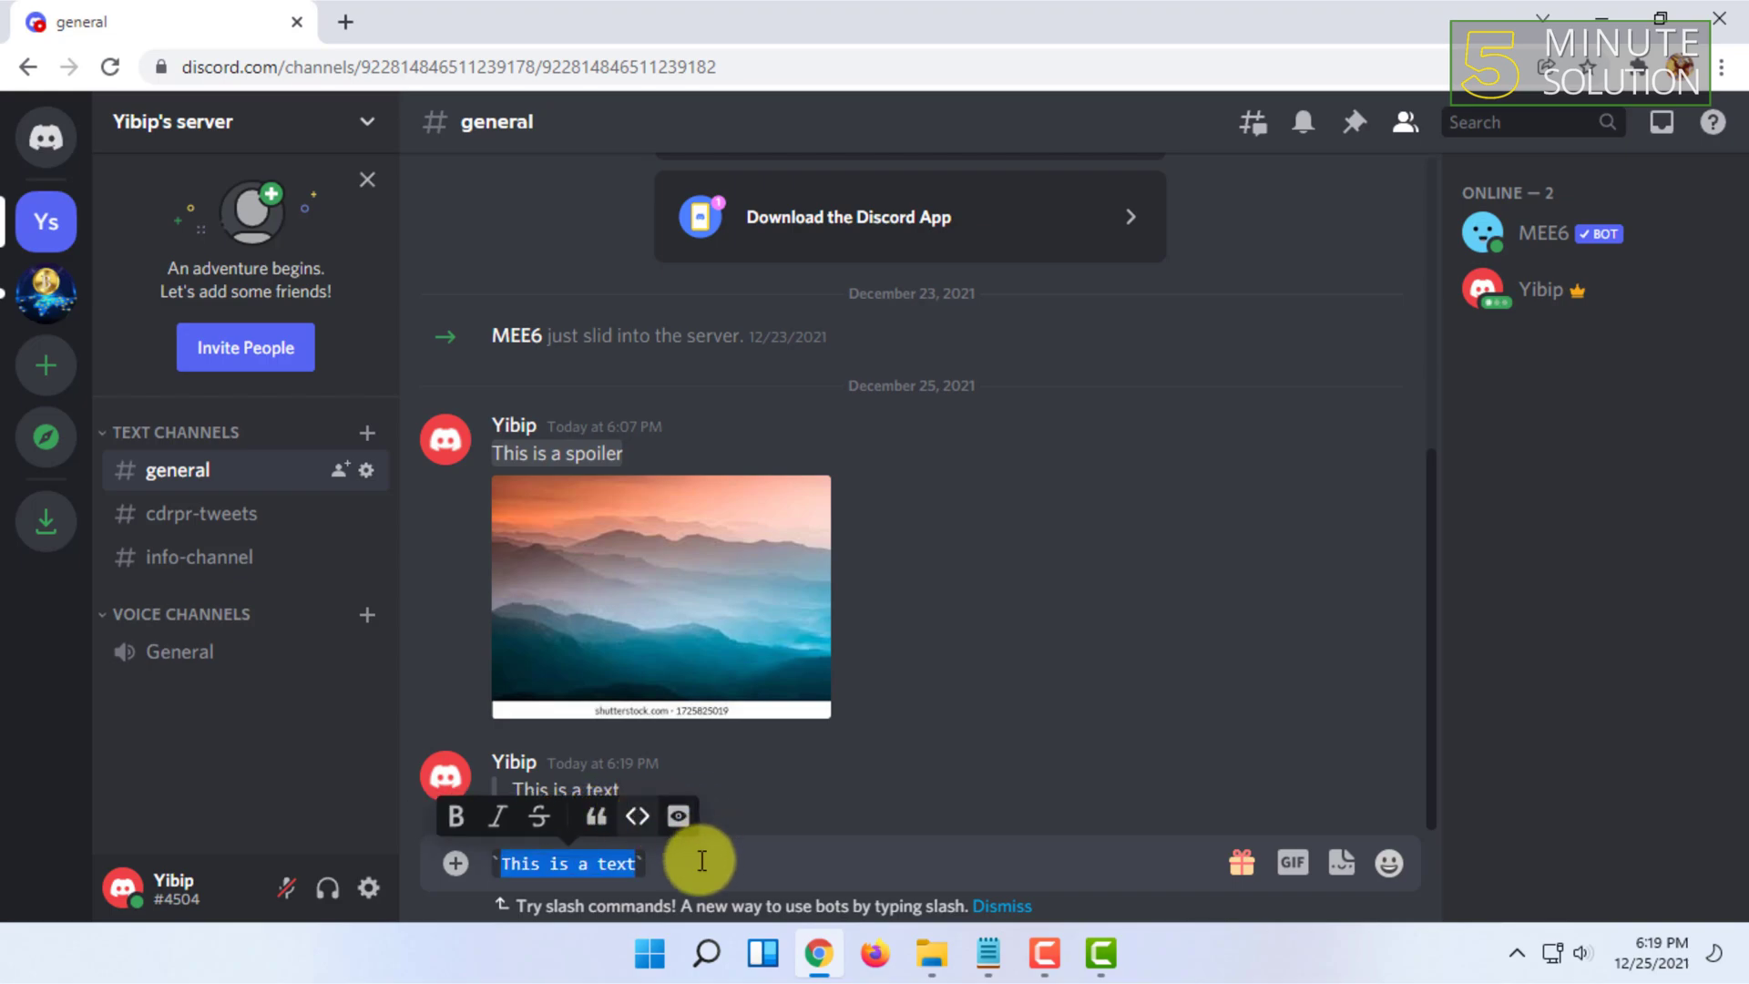
left_click(701, 861)
key("Return")
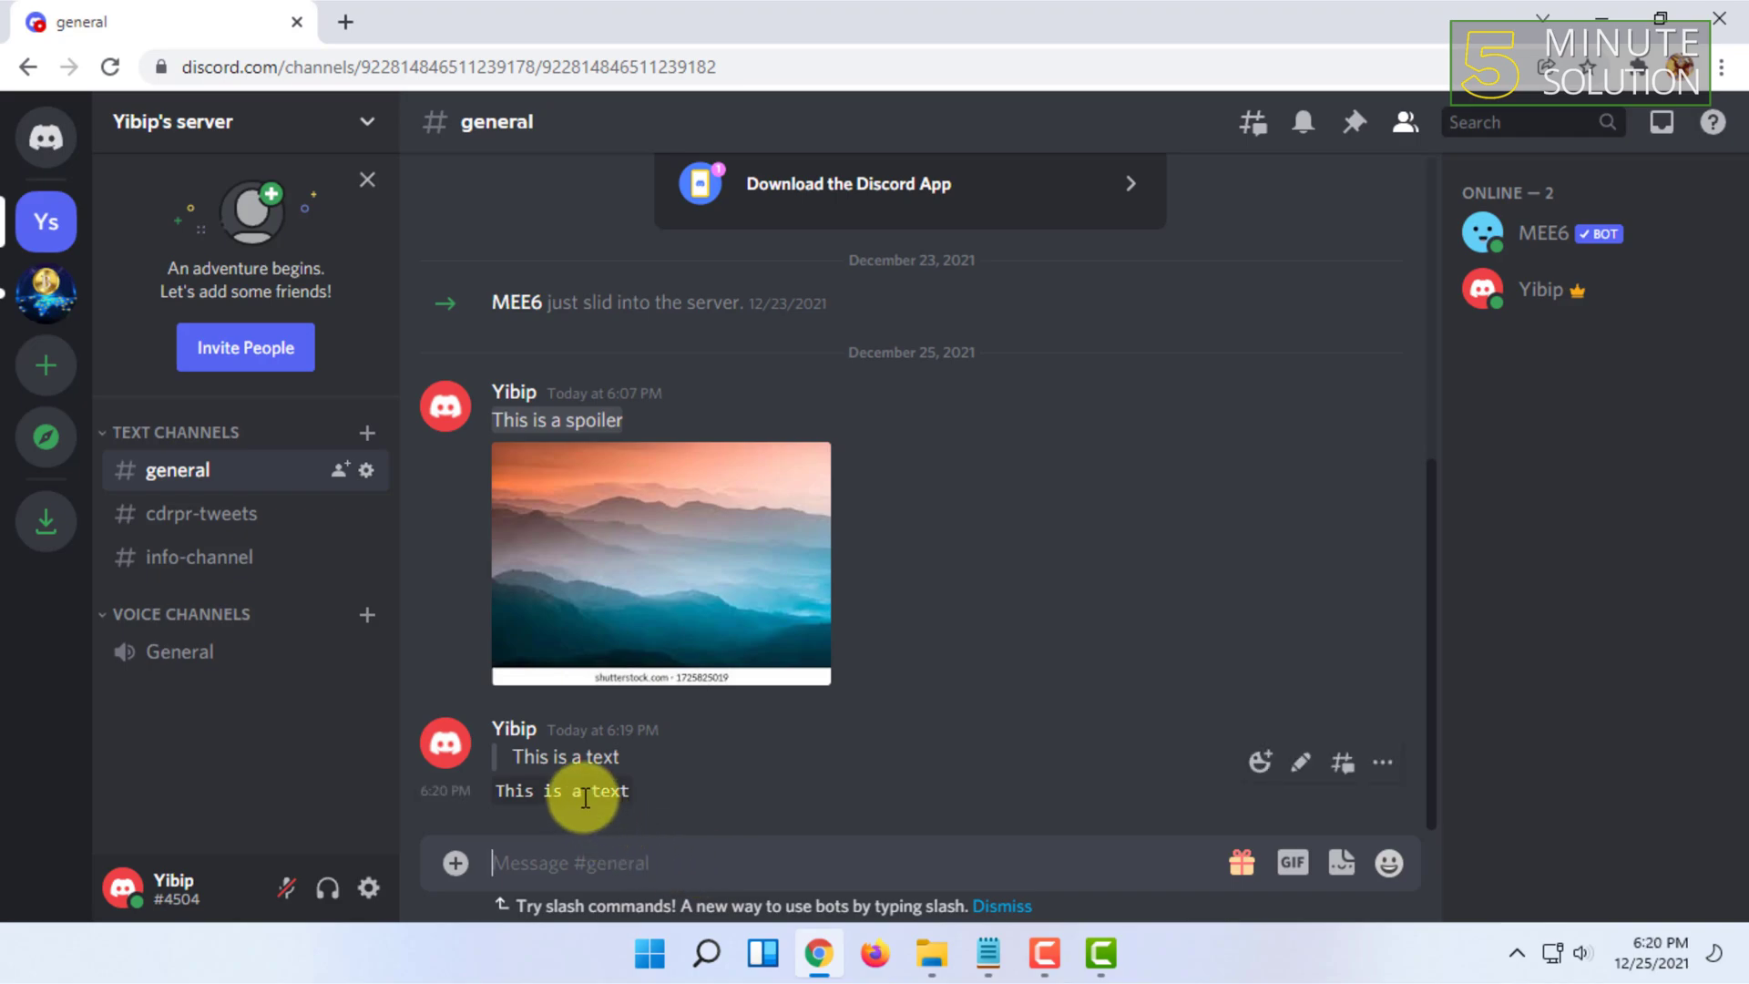
- Send 'This is a text' as a spoiler, then reveal the hidden message in chat
mouse_move(497, 789)
left_mouse_down()
mouse_move(591, 799)
mouse_move(580, 829)
left_mouse_up()
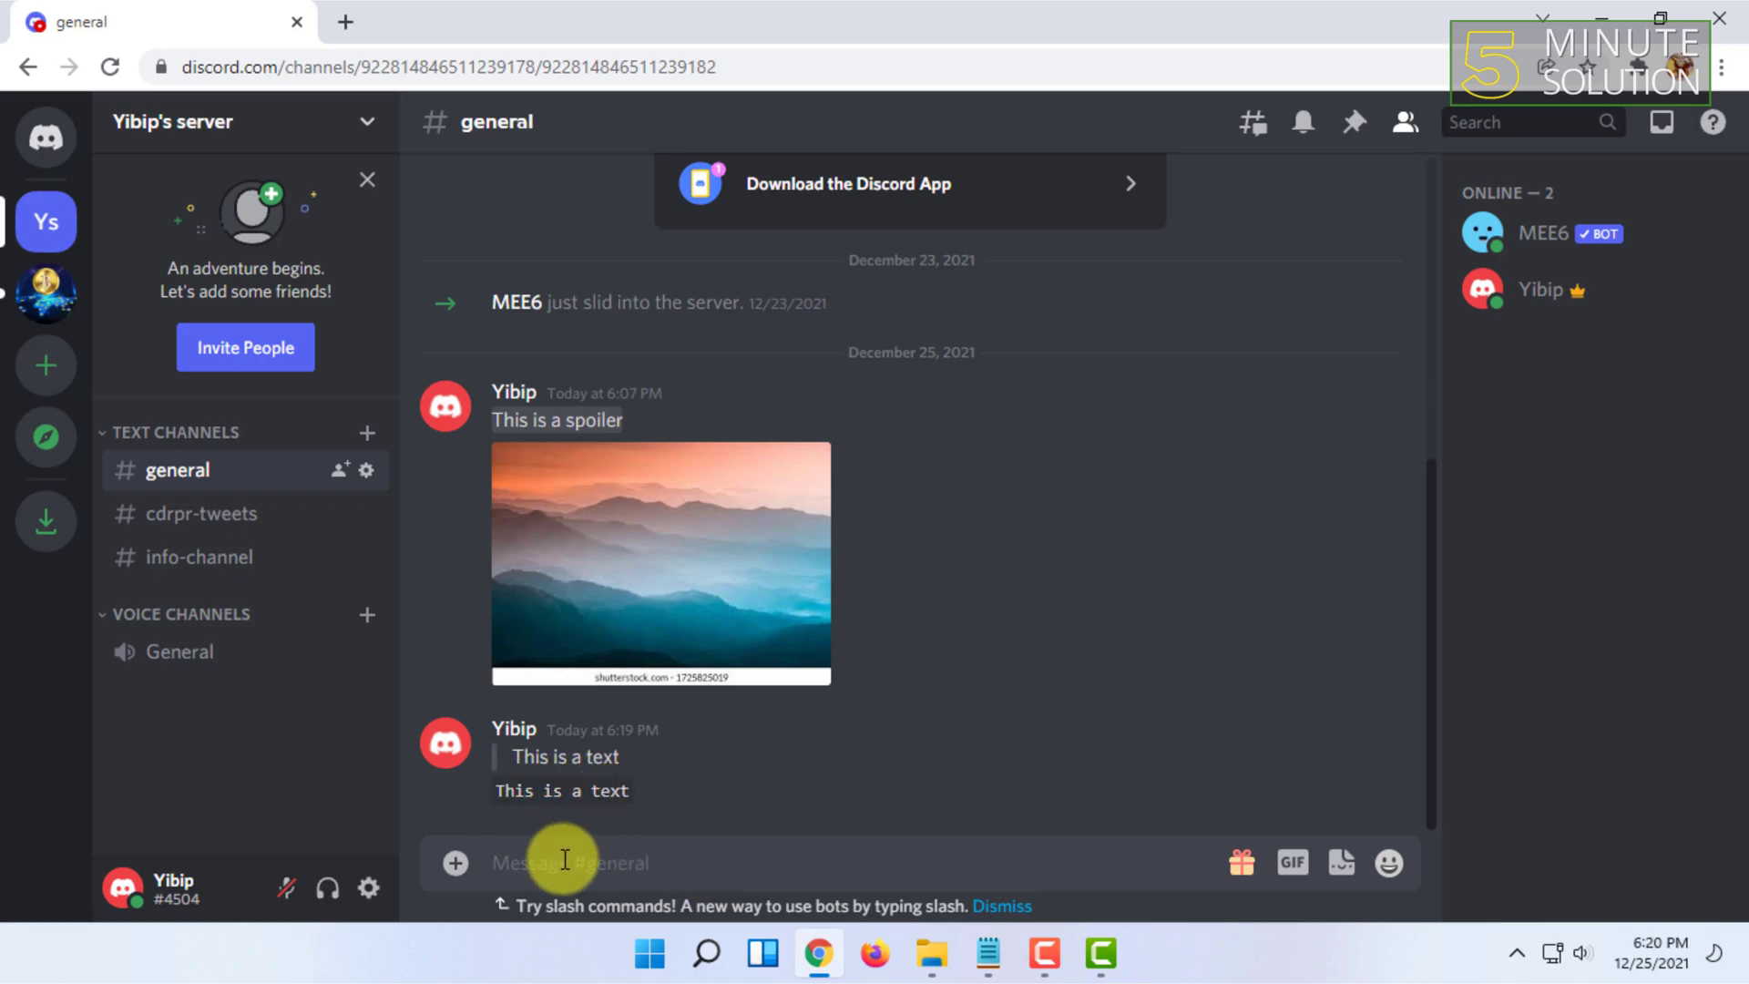
left_click(565, 859)
type("This is a text")
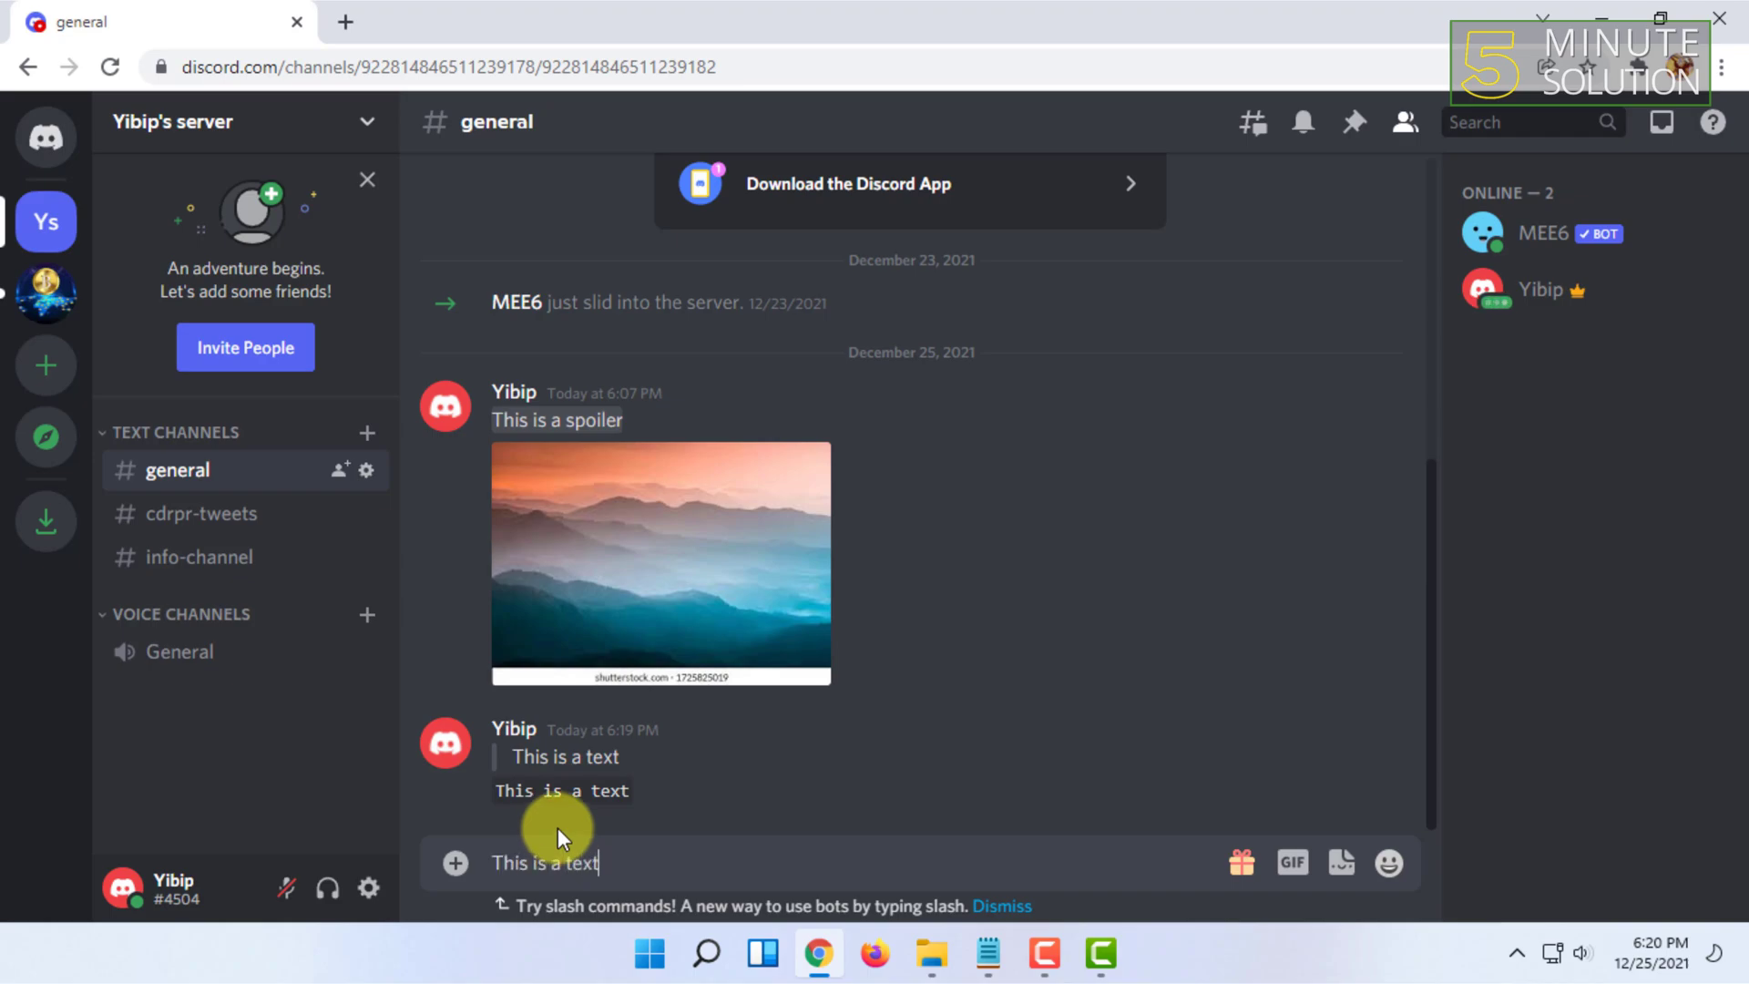
key("ctrl+a")
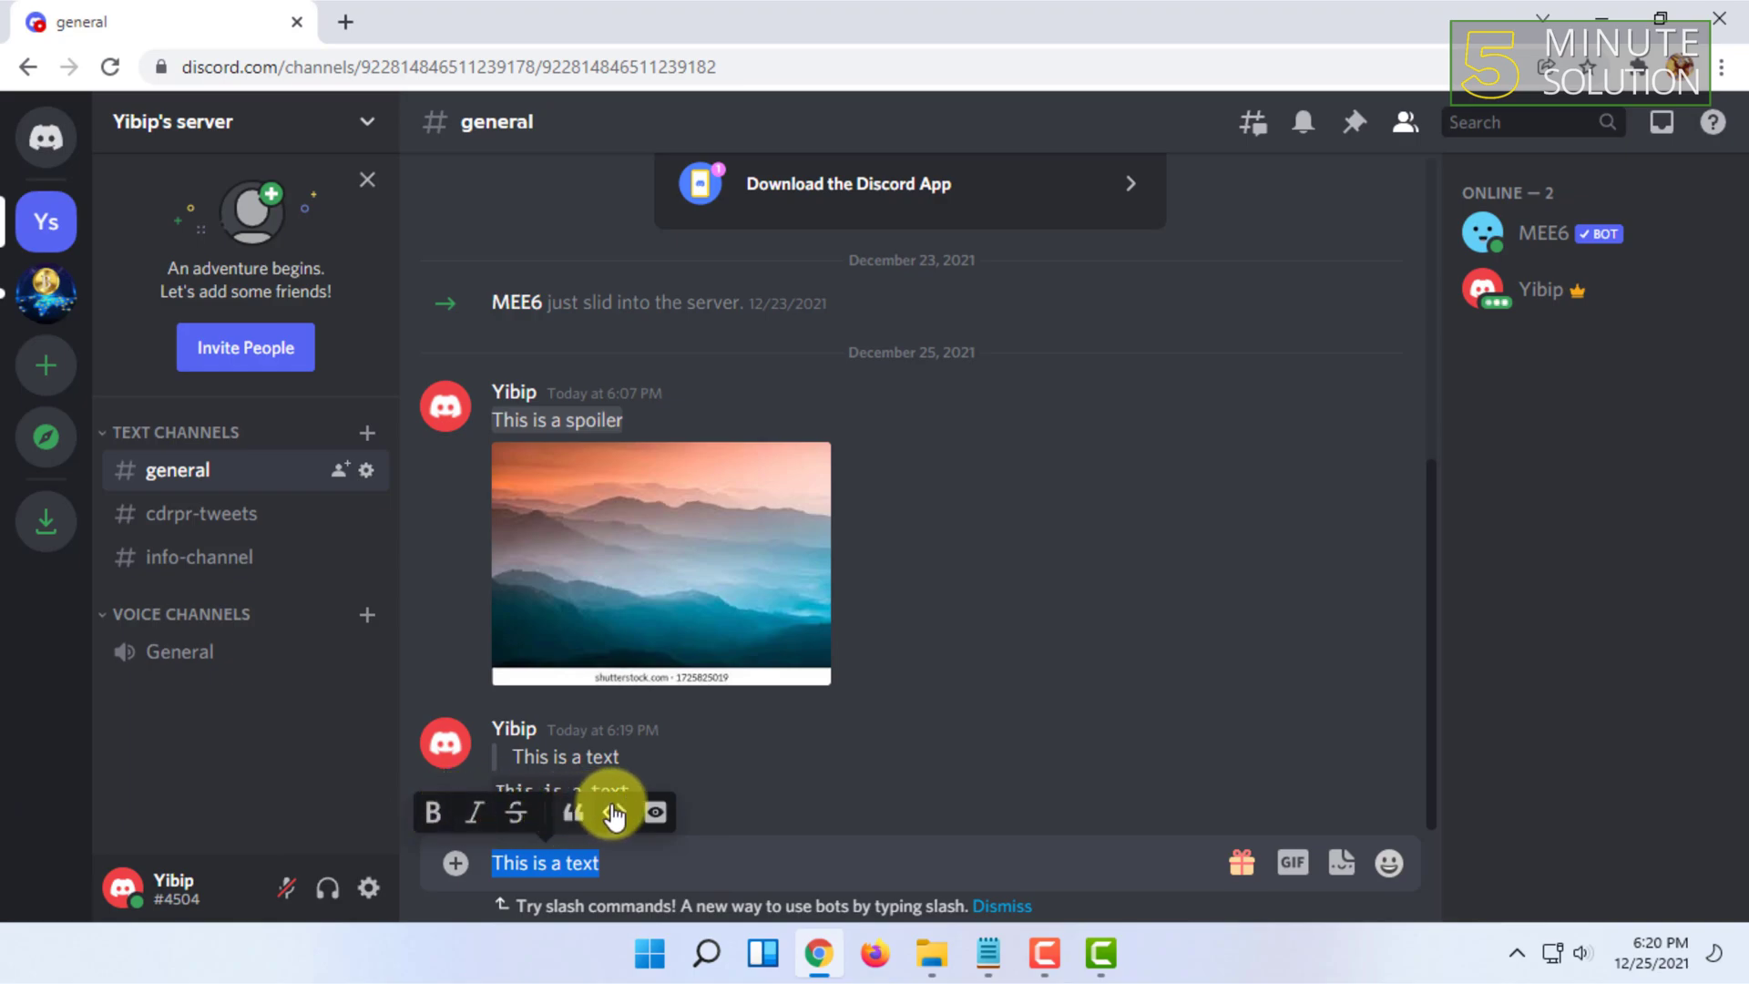
left_click(655, 814)
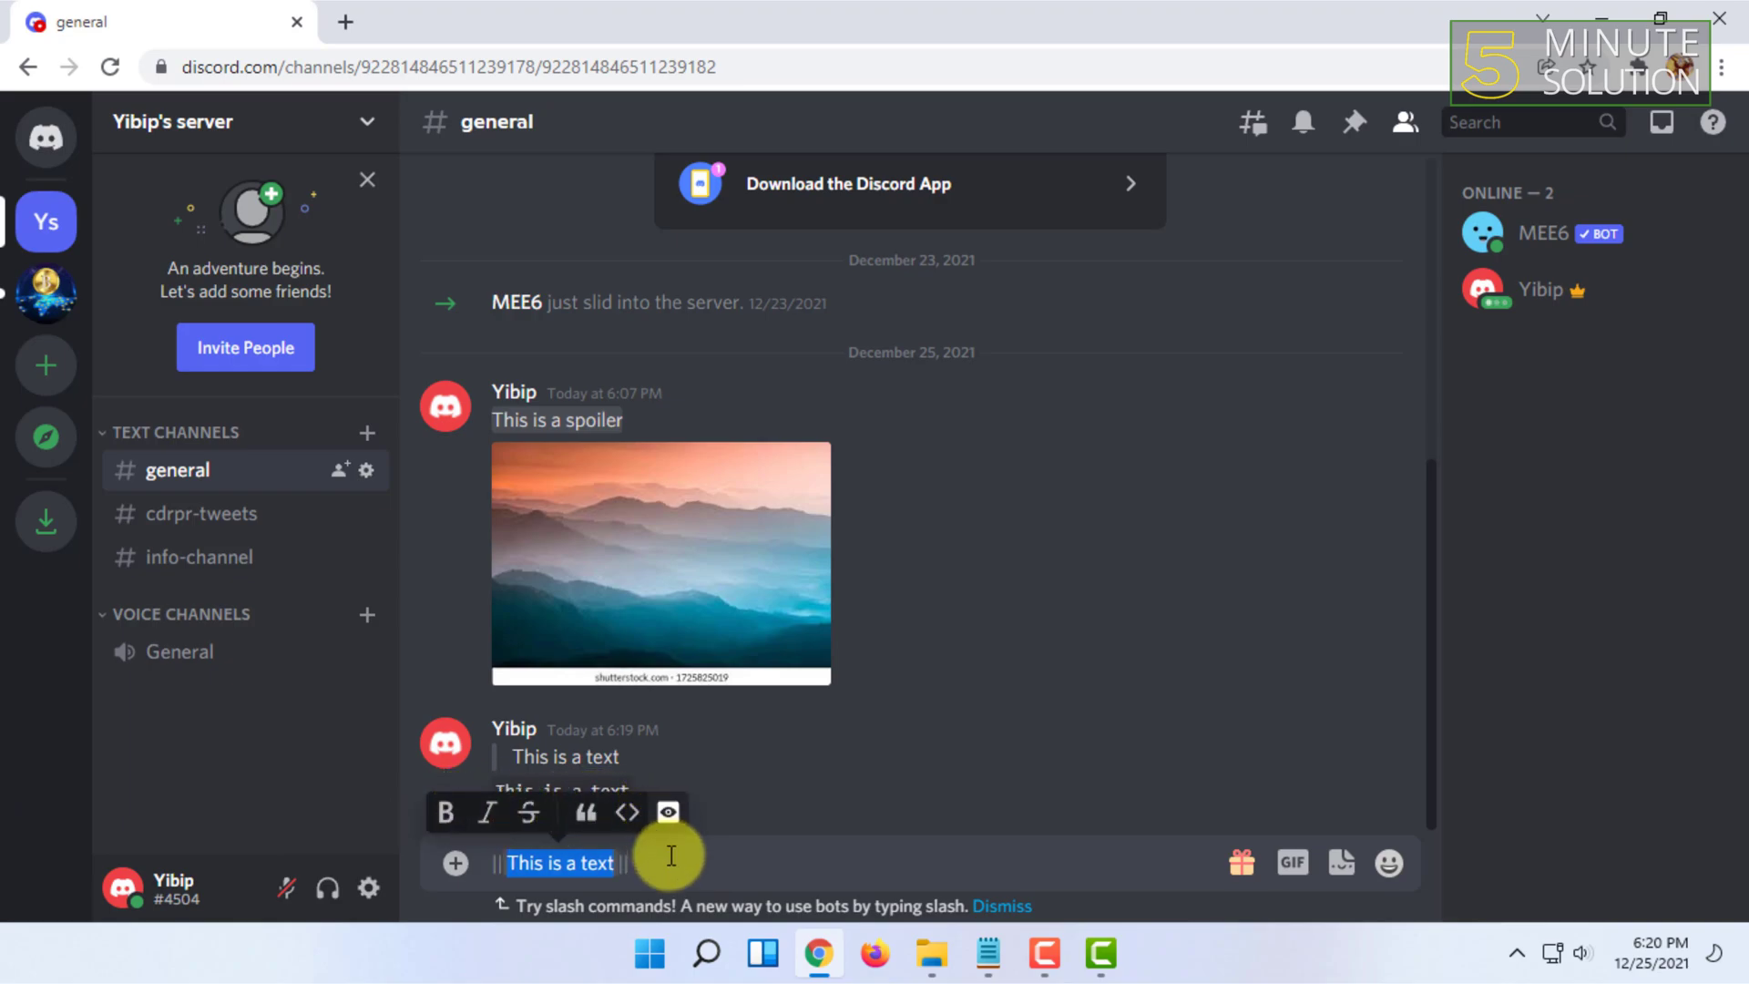
key("Return")
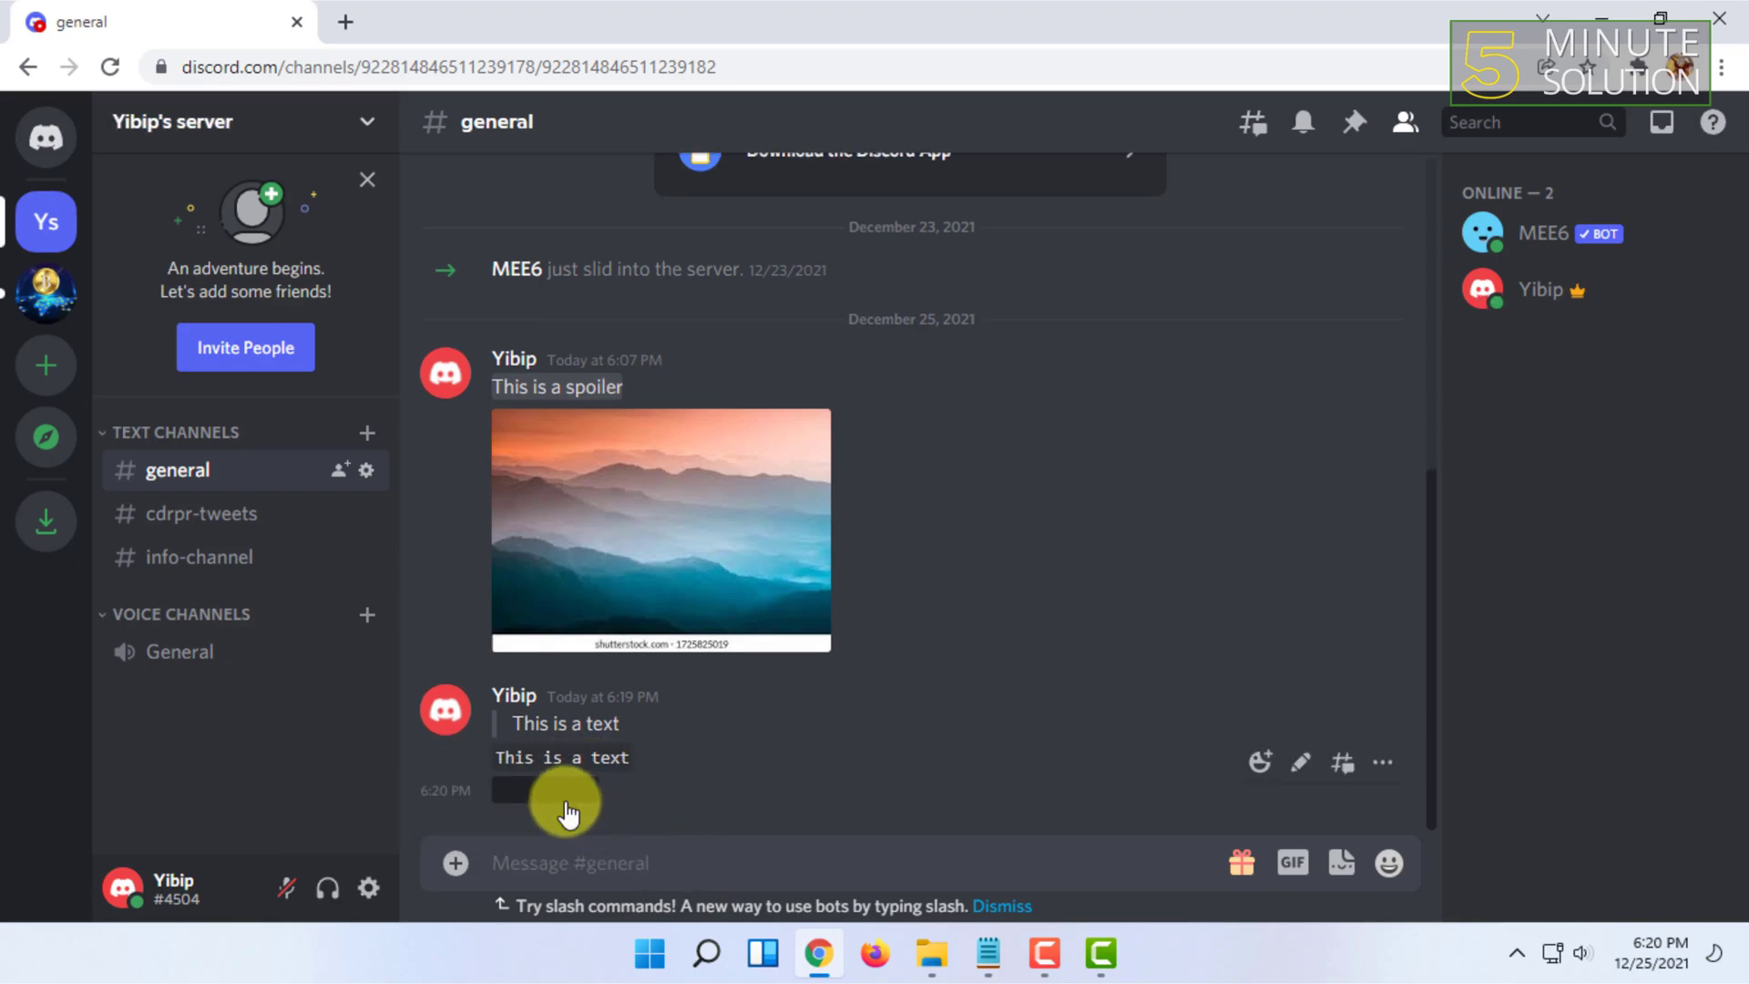
mouse_move(547, 790)
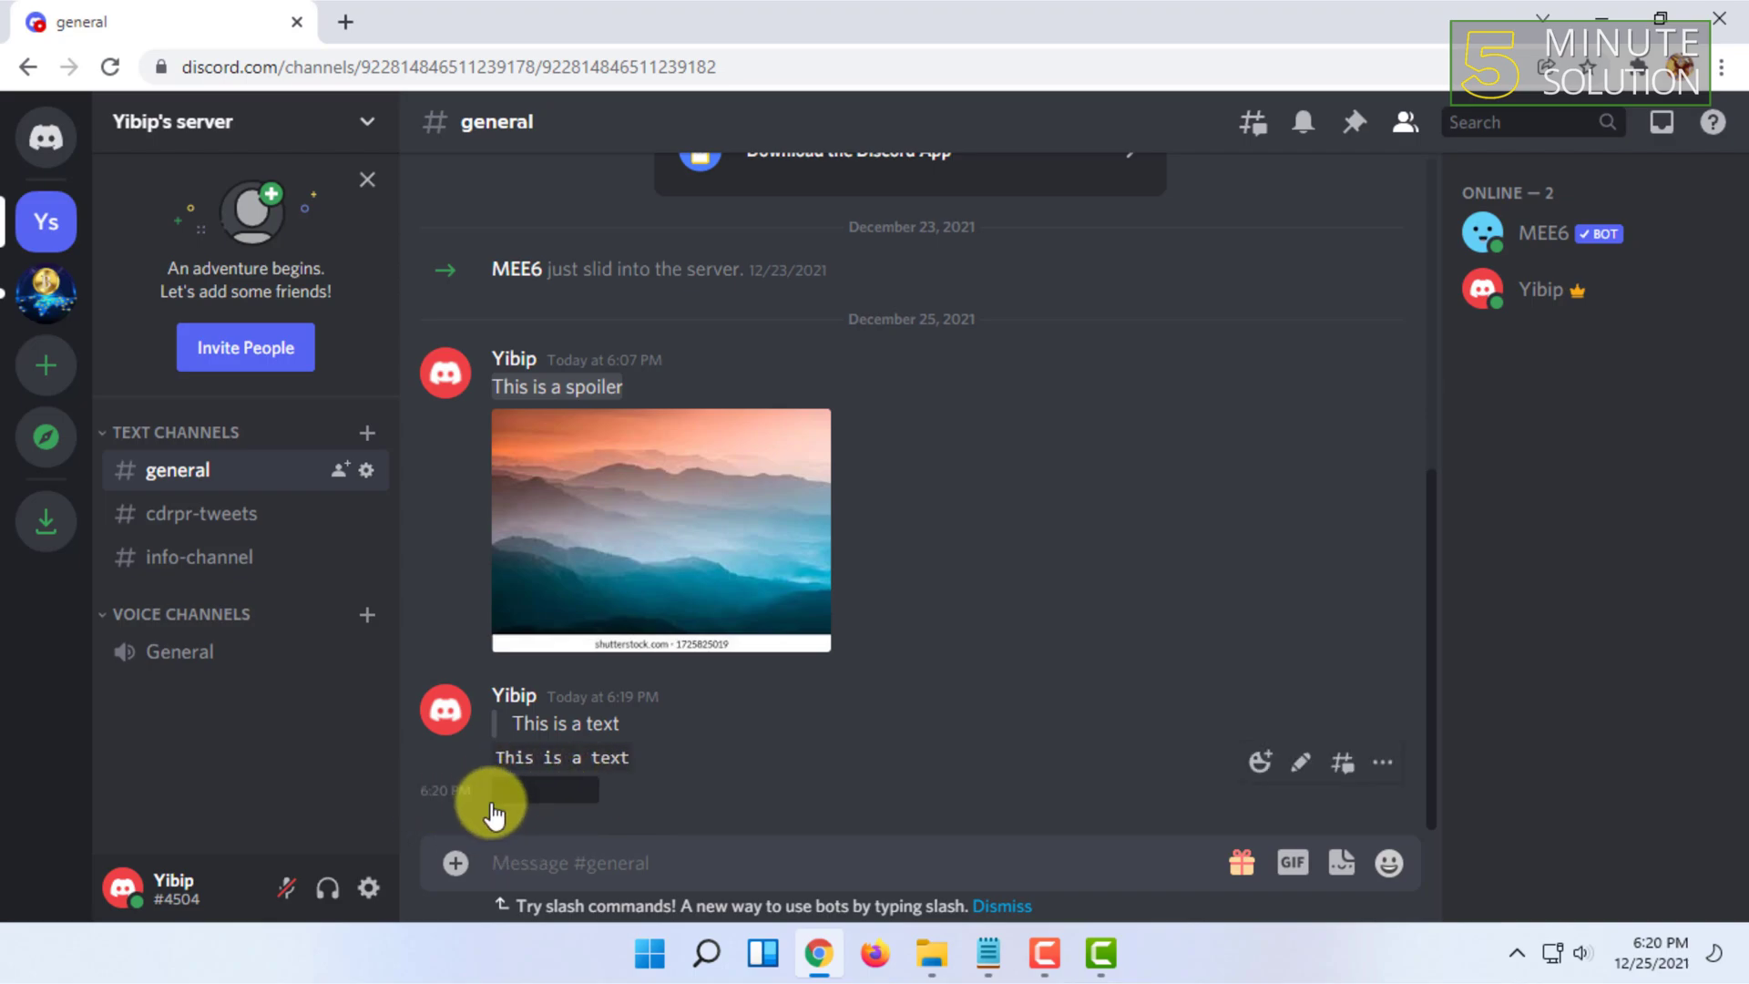
left_click(547, 803)
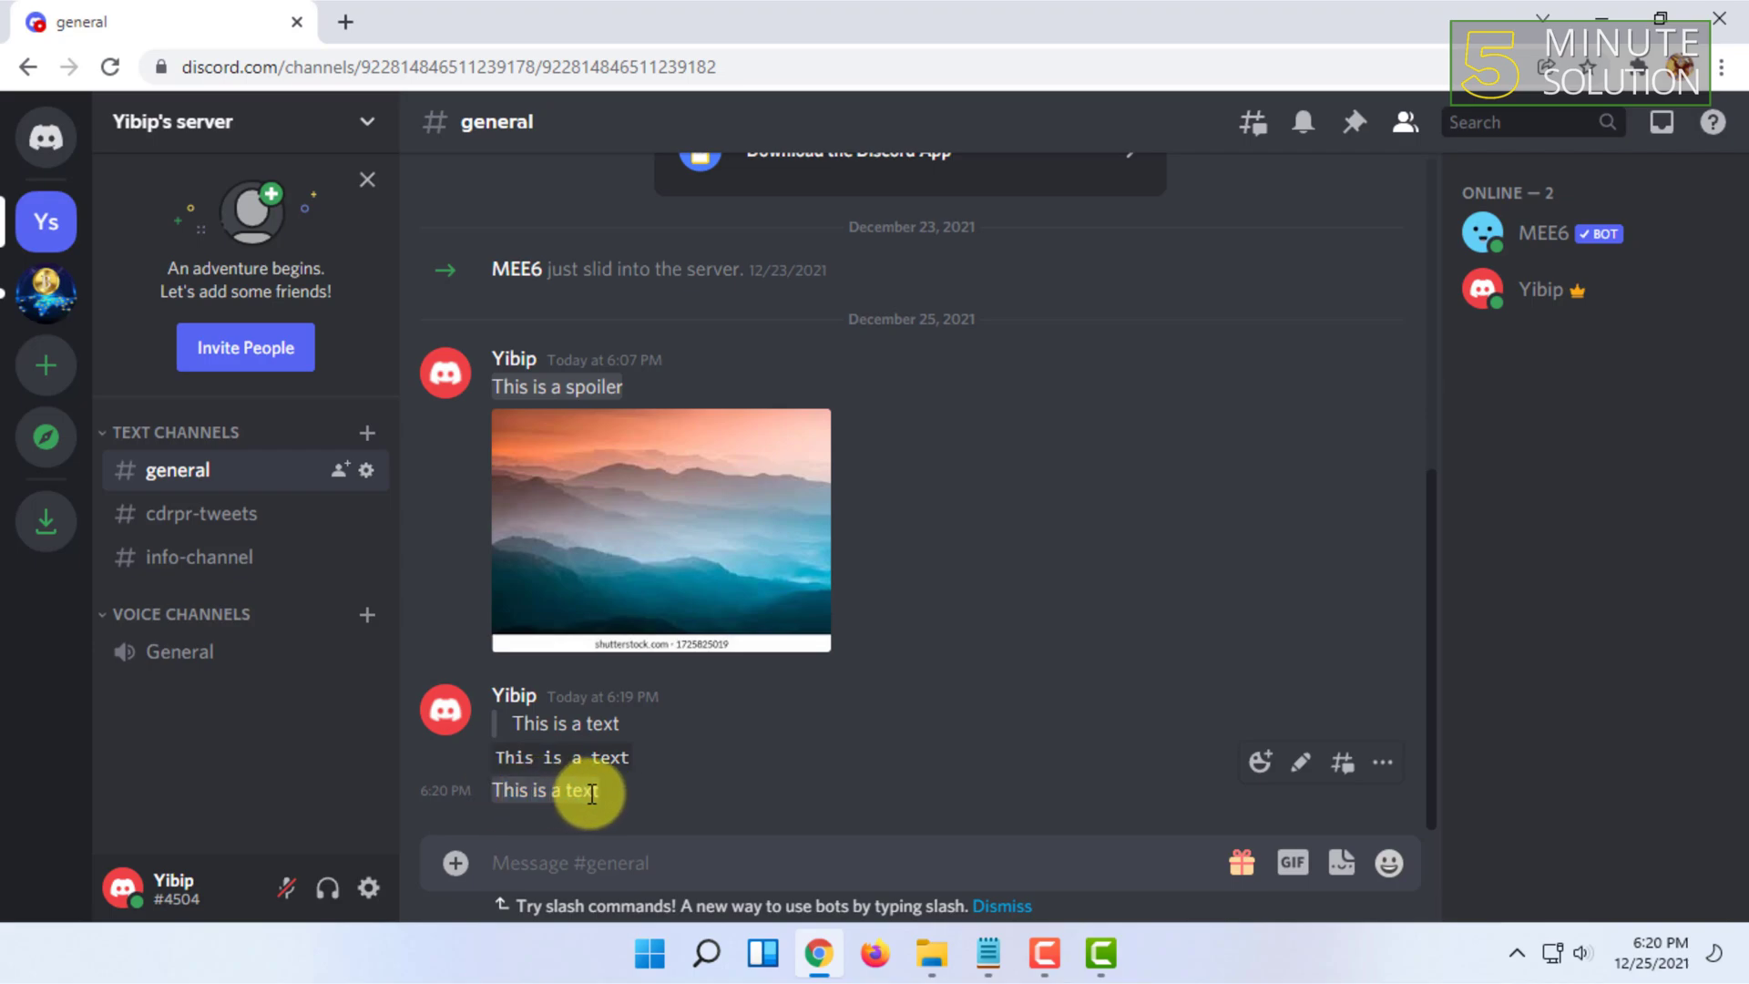